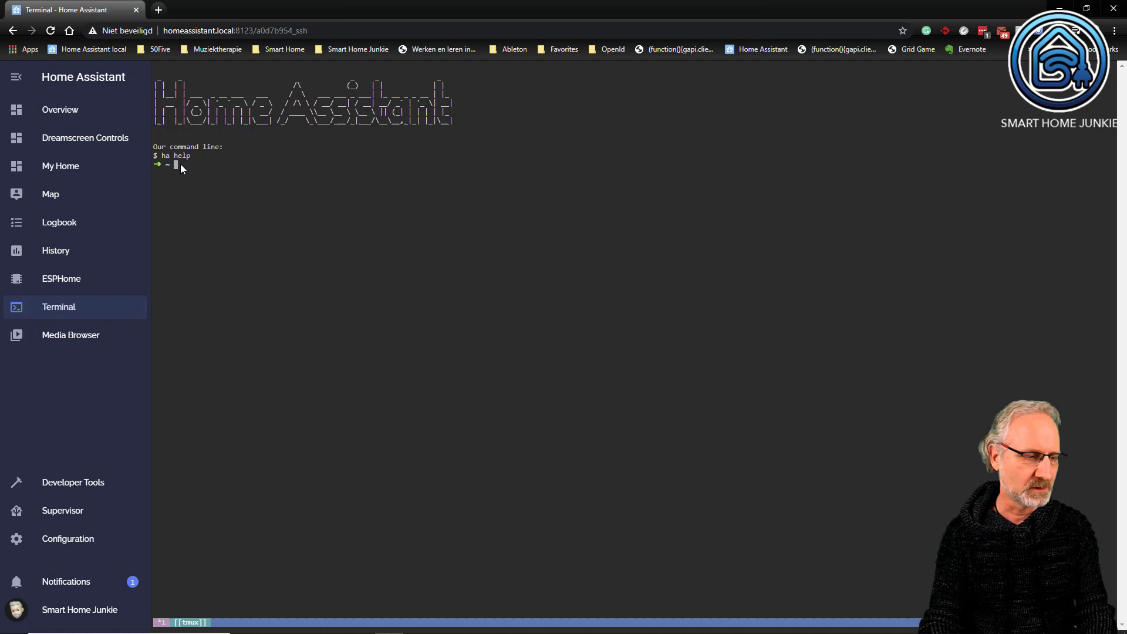
type("wget -q -O")
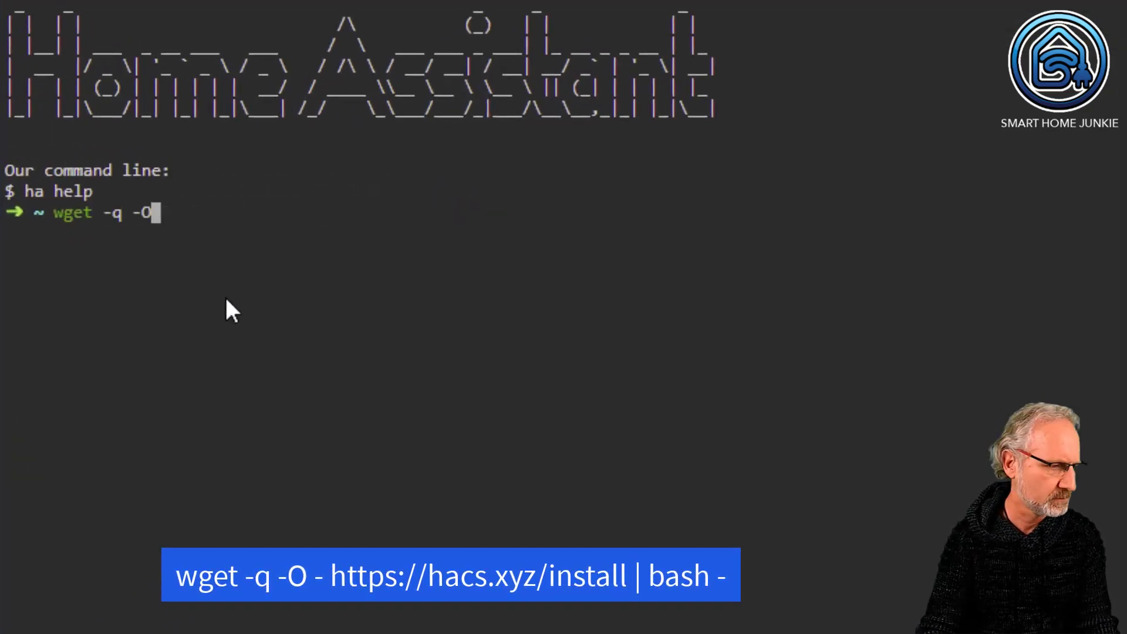
type(" - https://hacs.x")
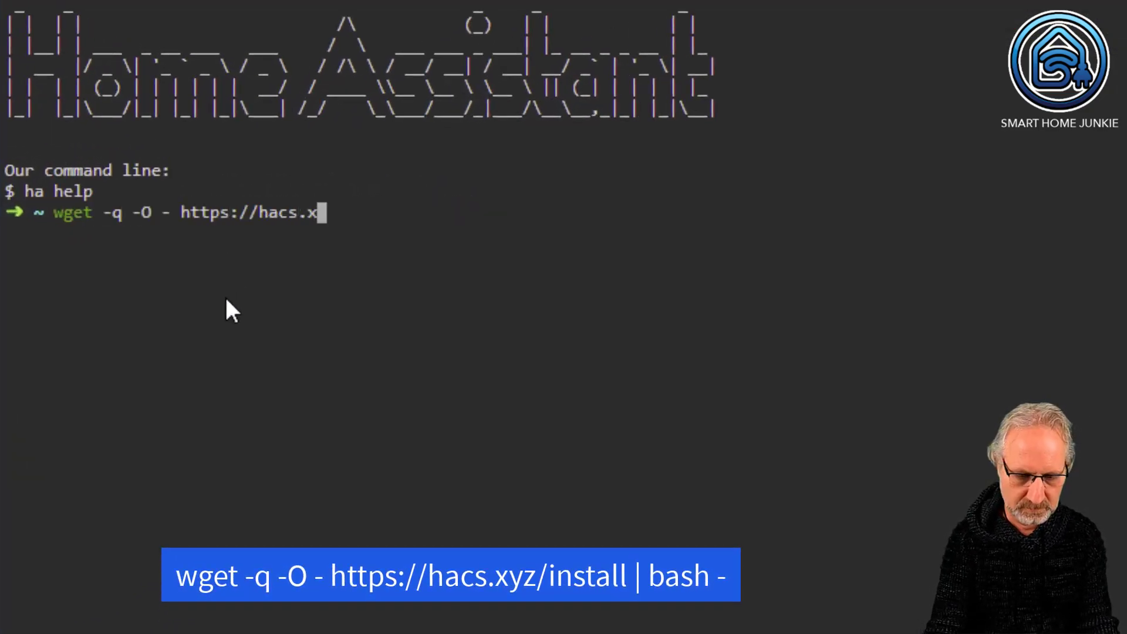
type("yz/install | bash -")
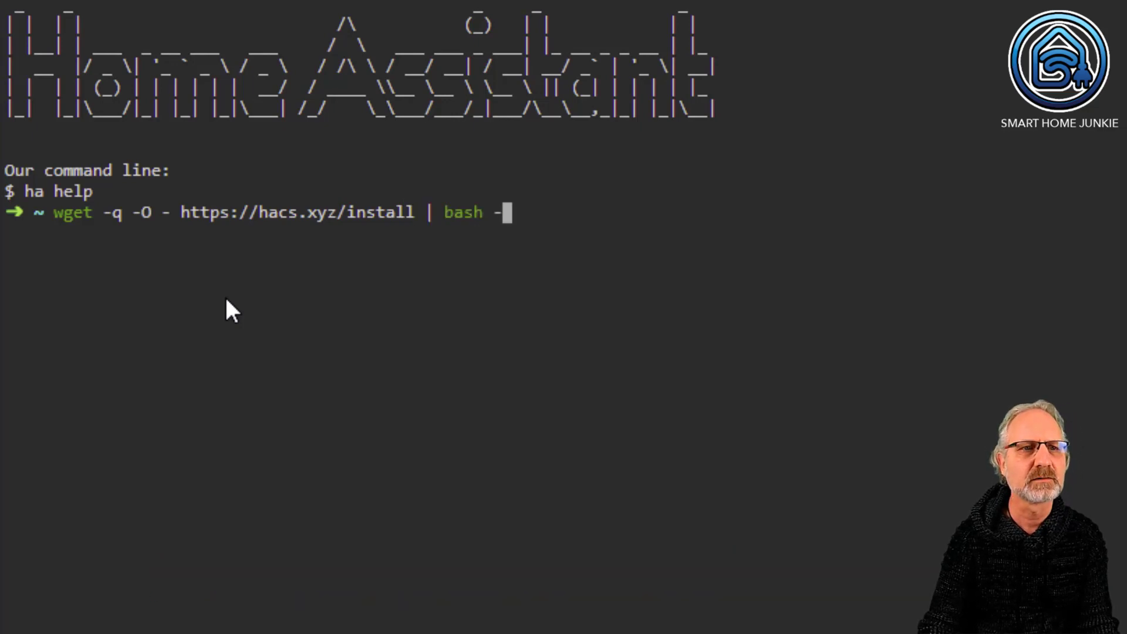
key("Return")
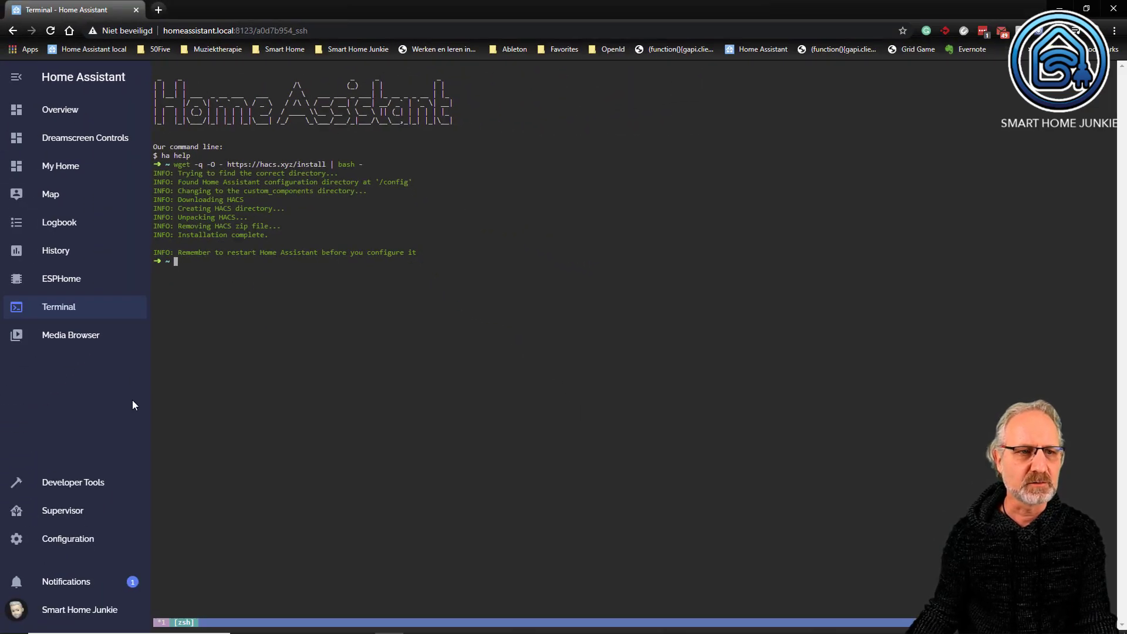
- Validate the configuration and restart the Home Assistant server from Server Controls
left_click(69, 538)
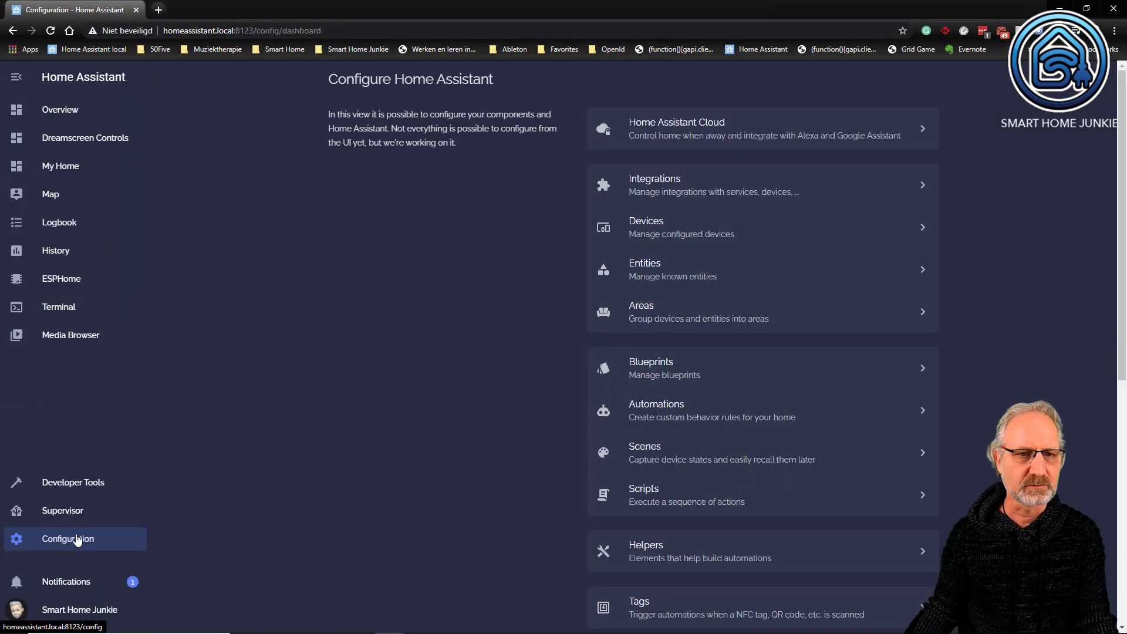
scroll(725, 415, "down", 7)
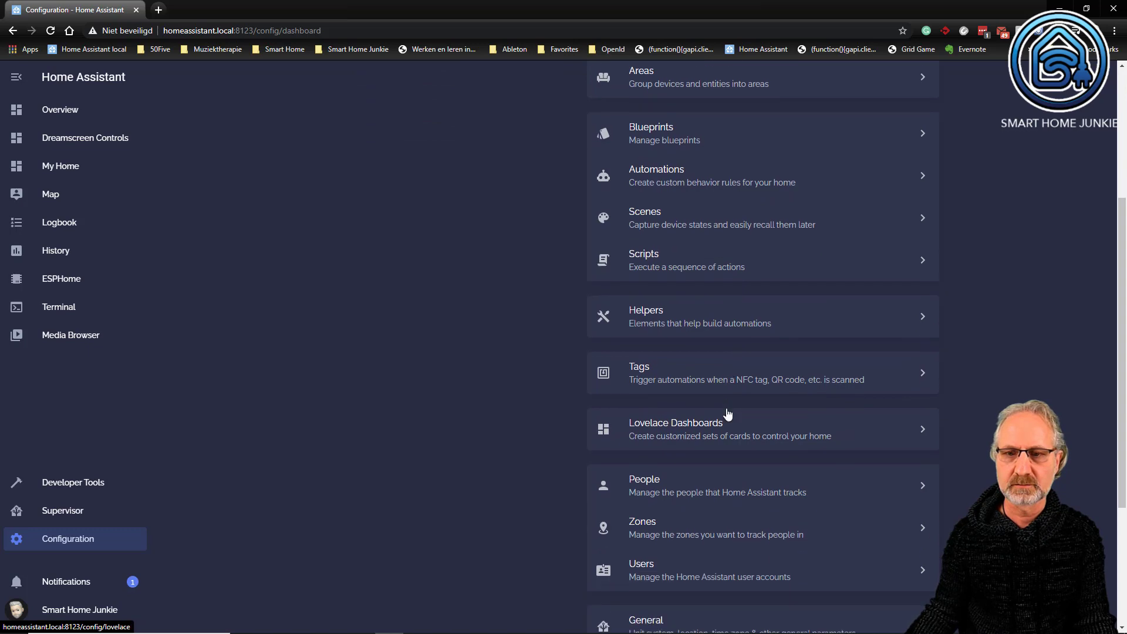
left_click(675, 487)
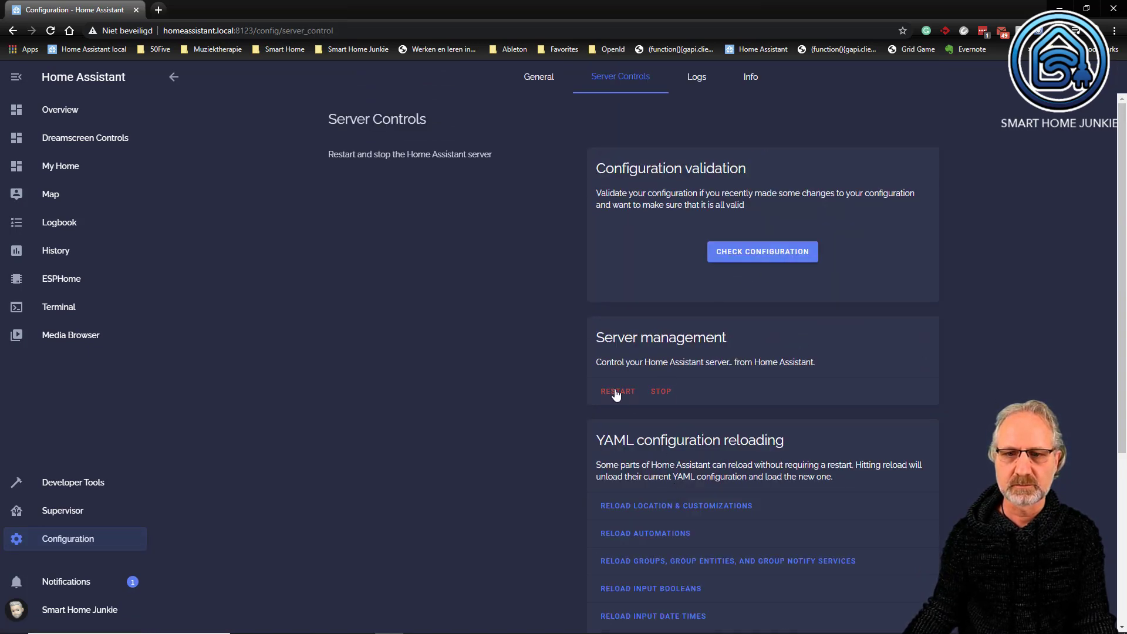
left_click(775, 252)
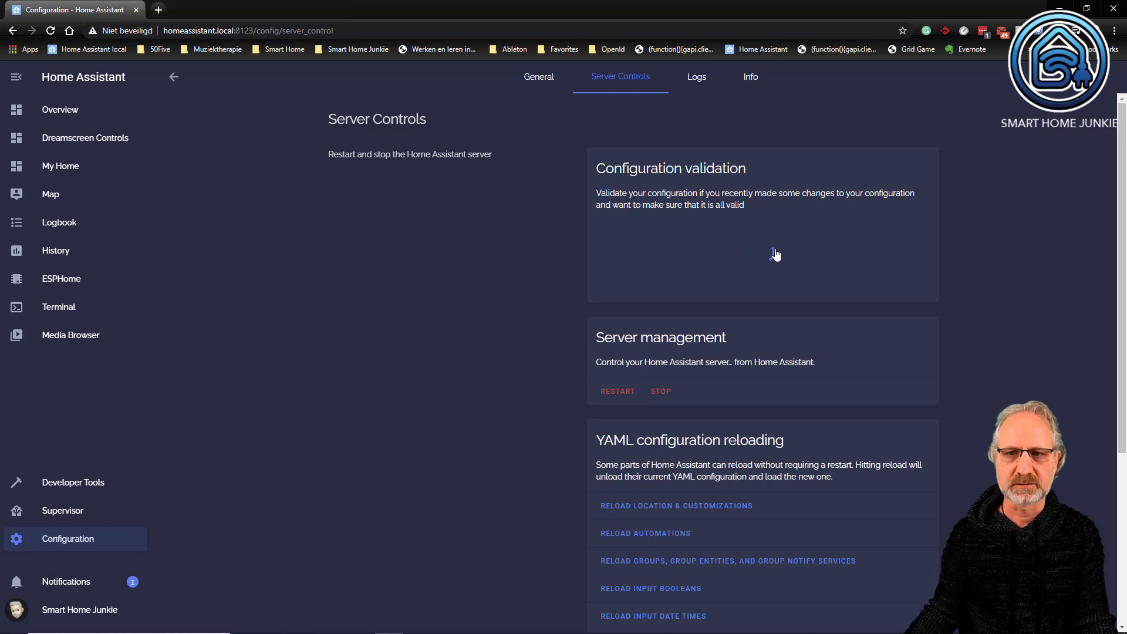
left_click(614, 397)
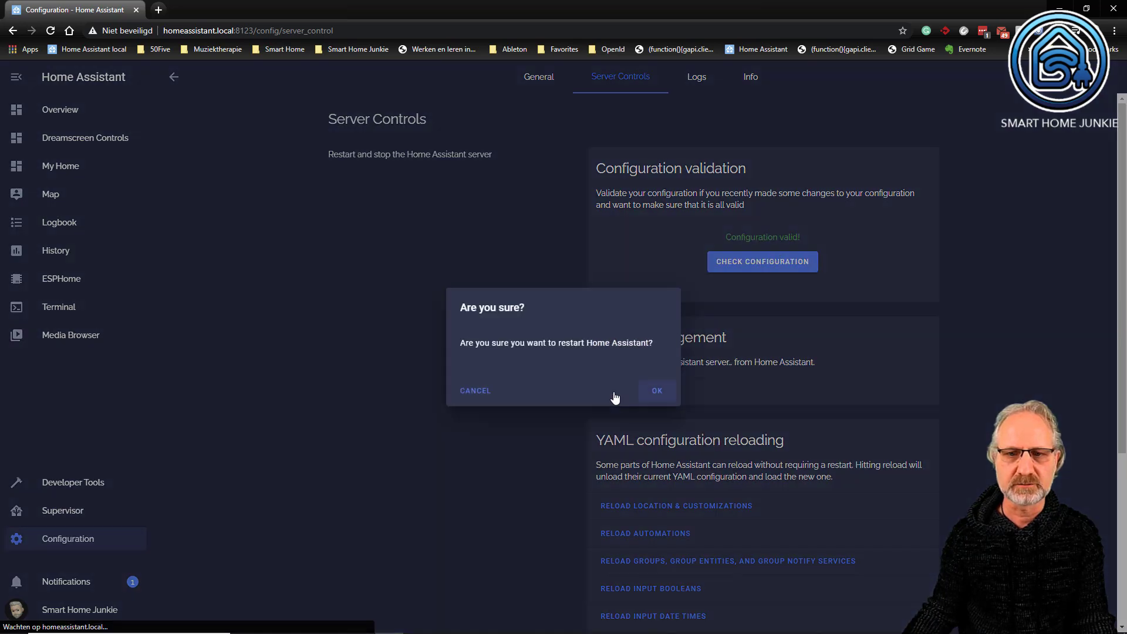
left_click(656, 393)
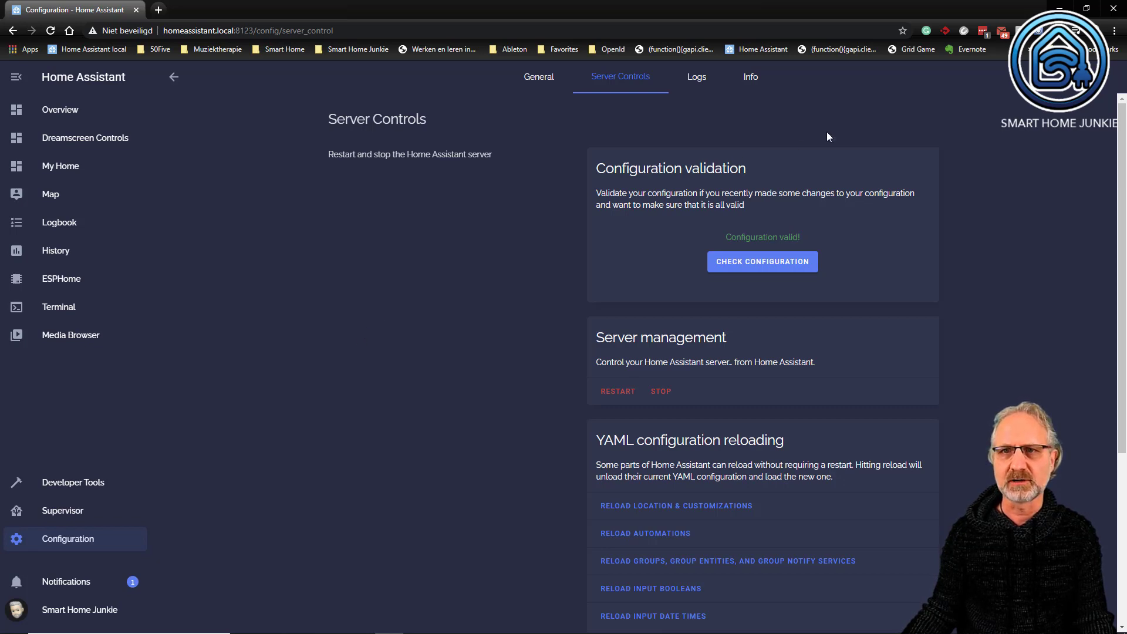
- Open the browser's clear browsing data settings with all three data types selected, and close the settings tab
left_click(1114, 30)
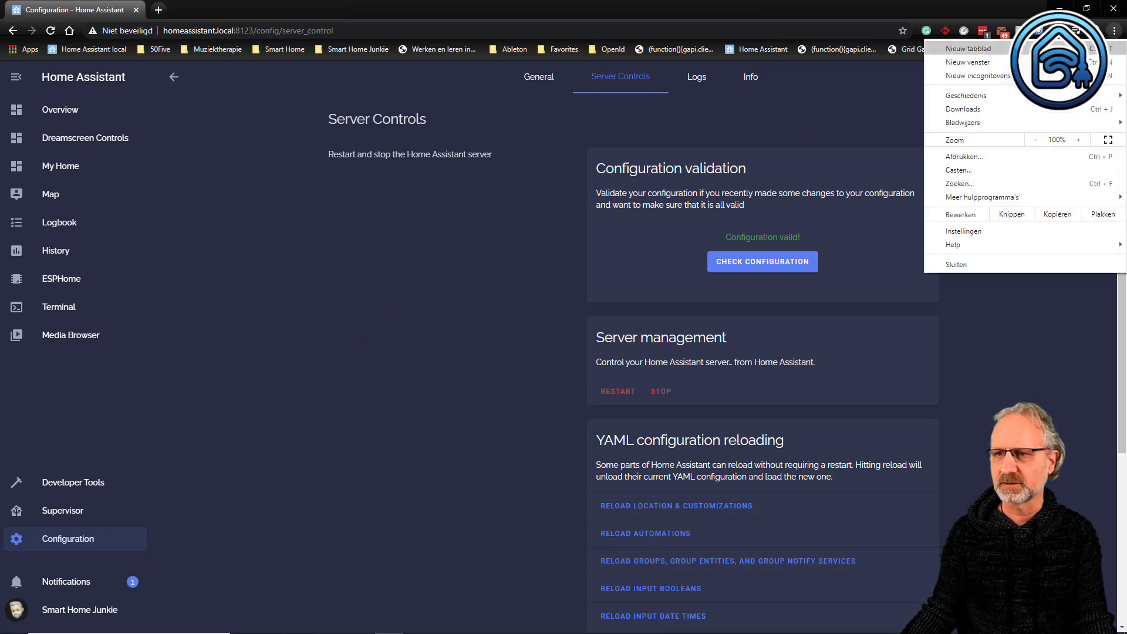
left_click(1014, 236)
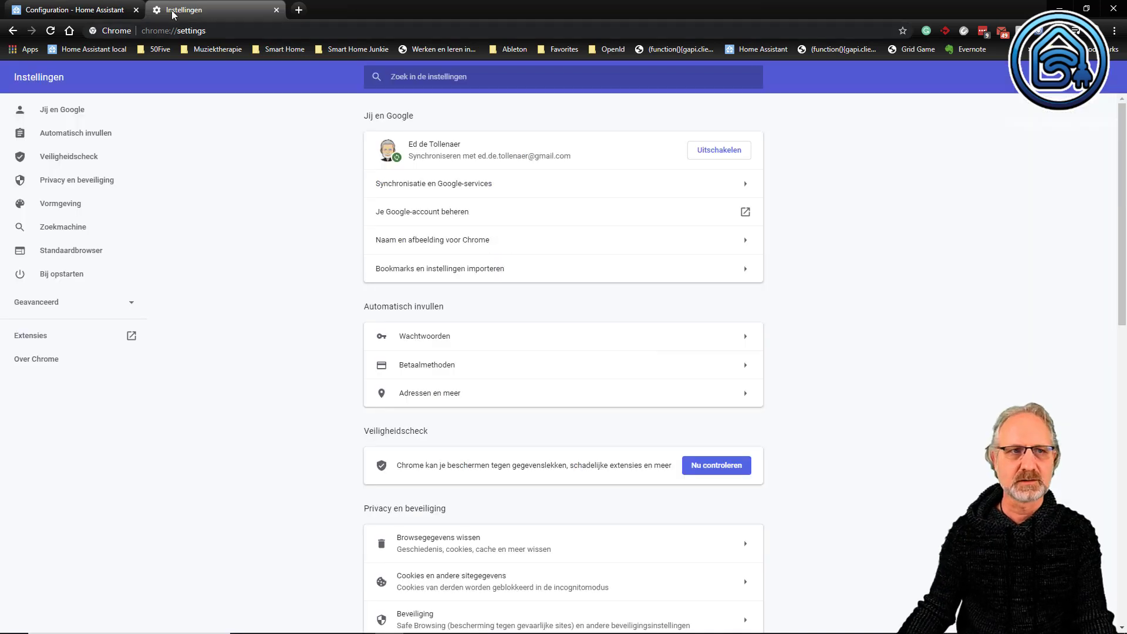
middle_click(172, 16)
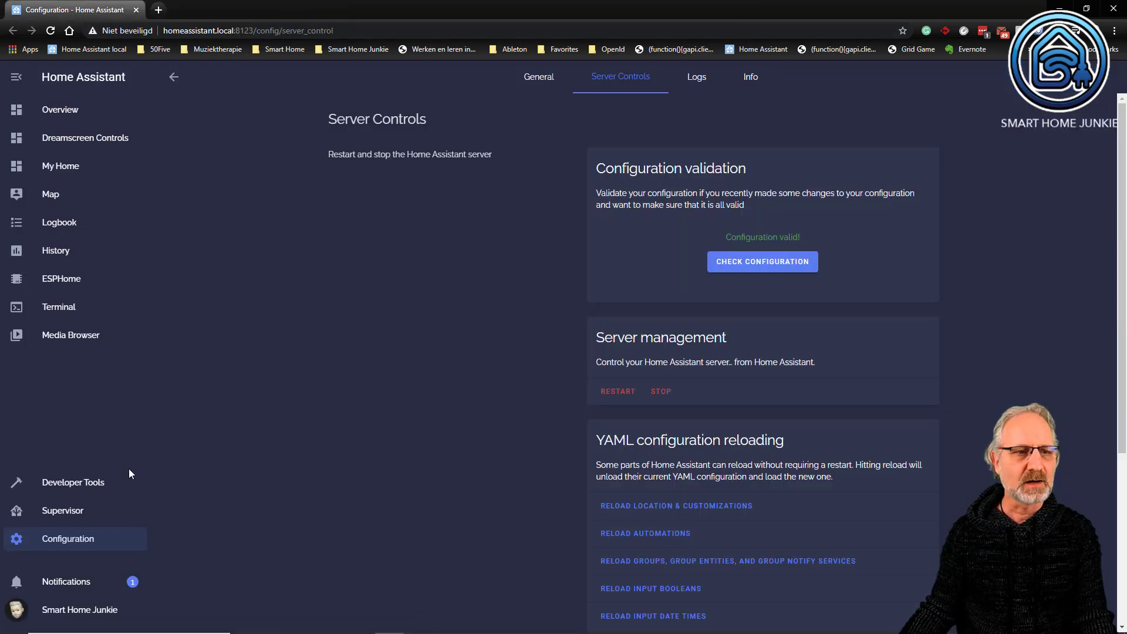
- Add a new integration by searching for hacs and choosing HACS
left_click(82, 543)
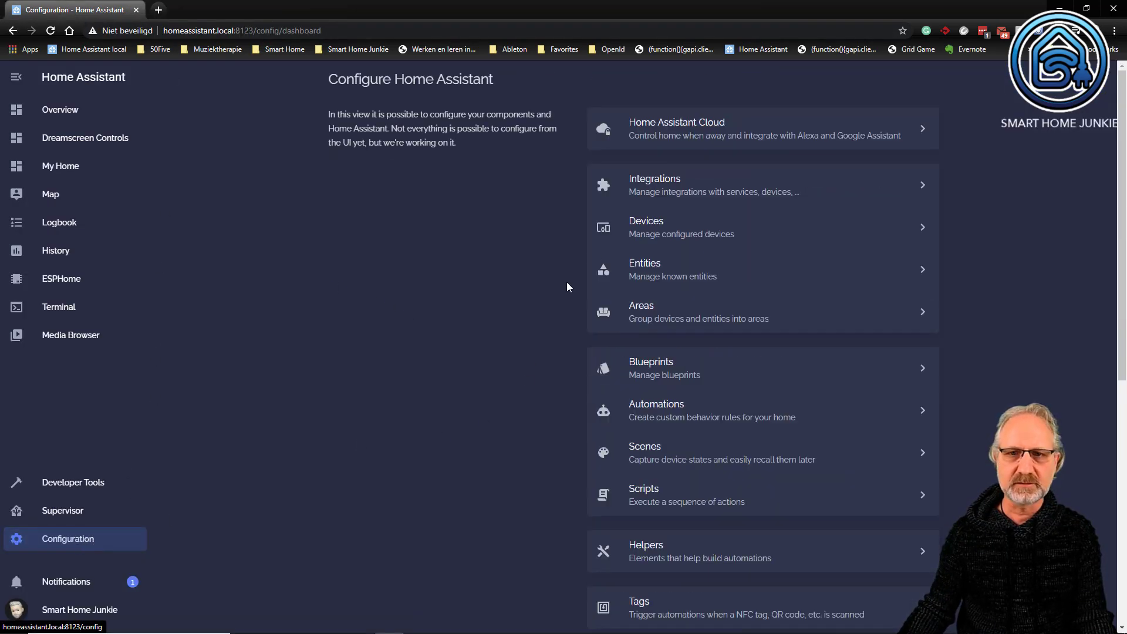
left_click(666, 187)
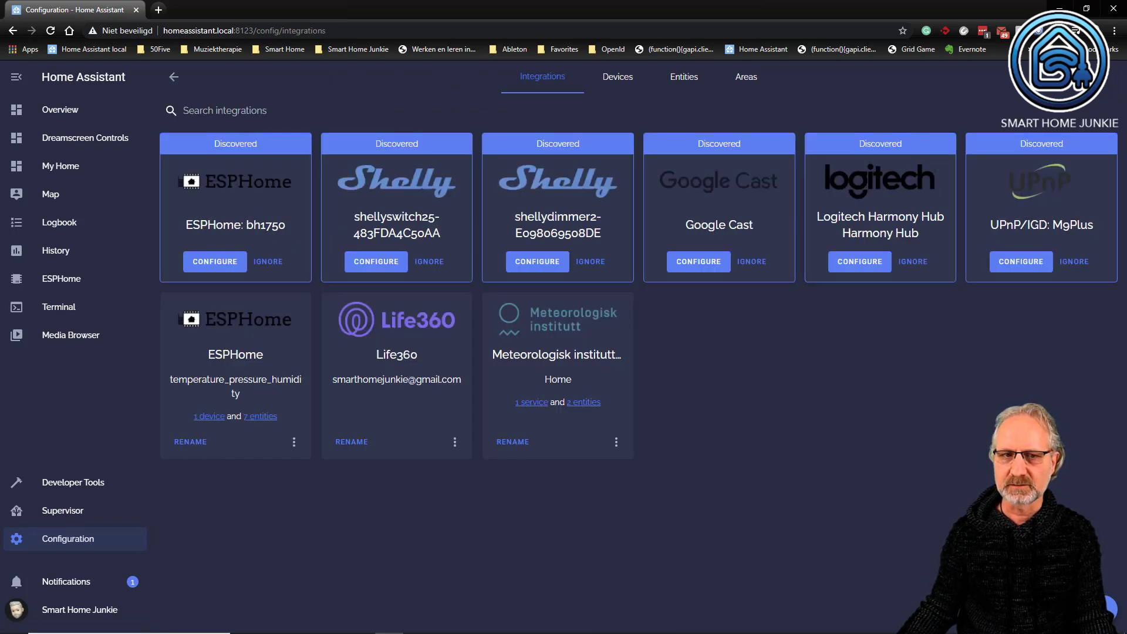
left_click(1106, 607)
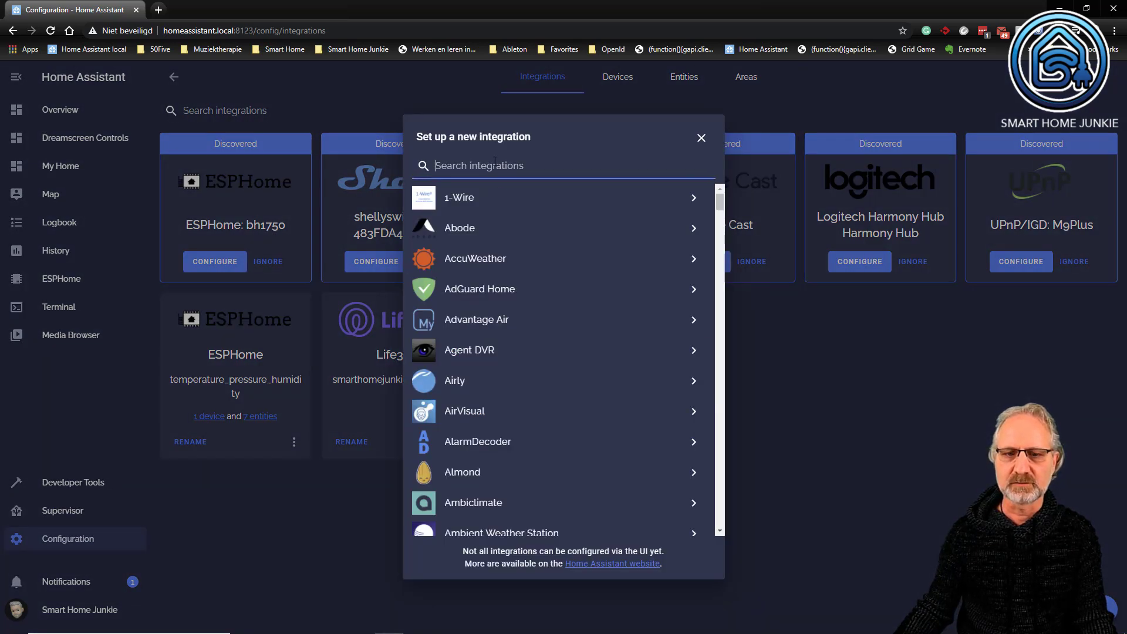
type("hacs")
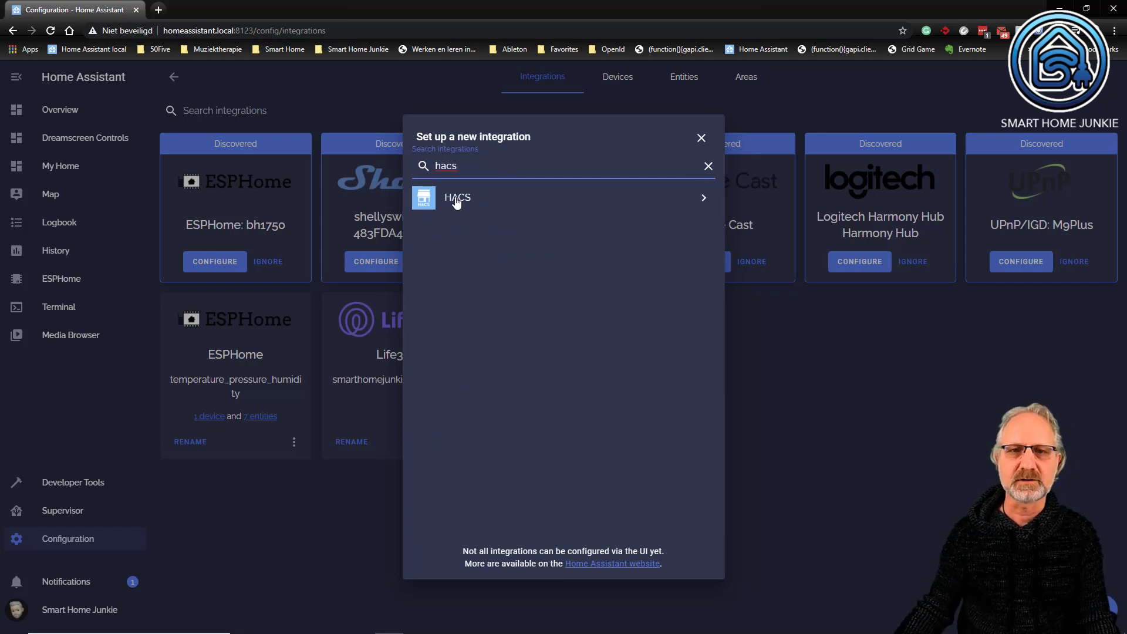
left_click(455, 200)
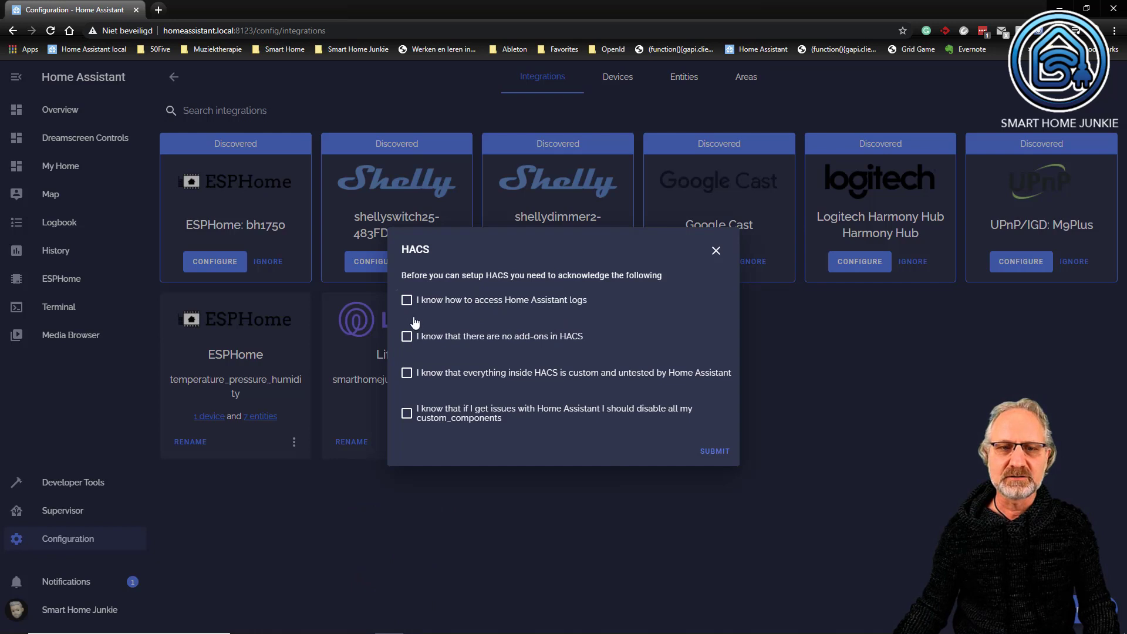
- Tick all four HACS acknowledgement checkboxes and submit the dialog
left_click(407, 336)
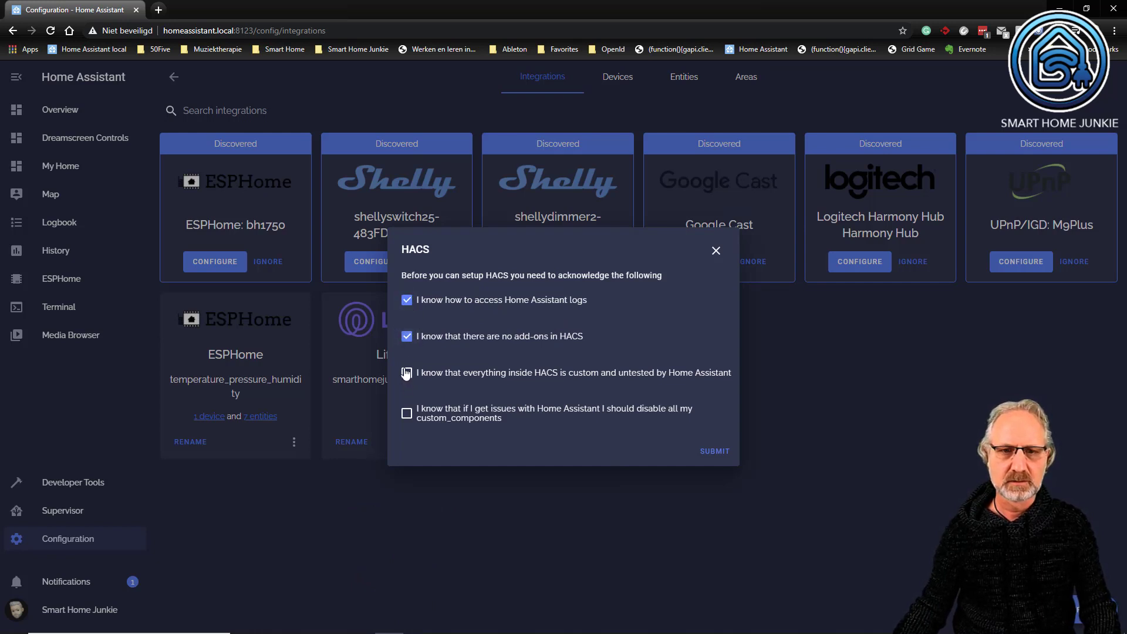
left_click(406, 373)
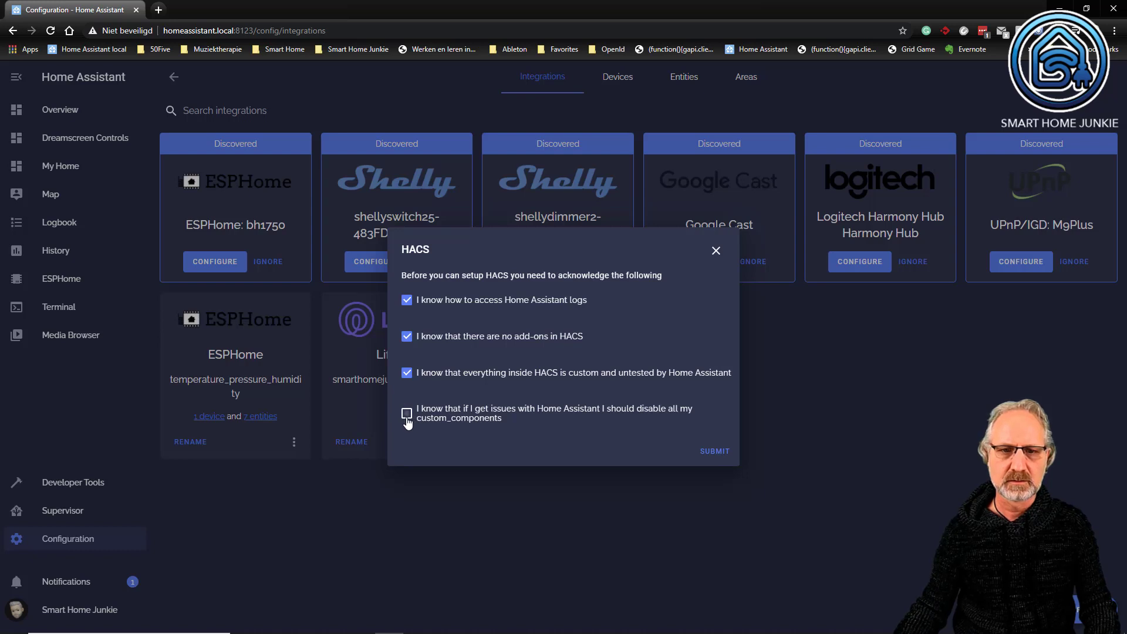
left_click(407, 415)
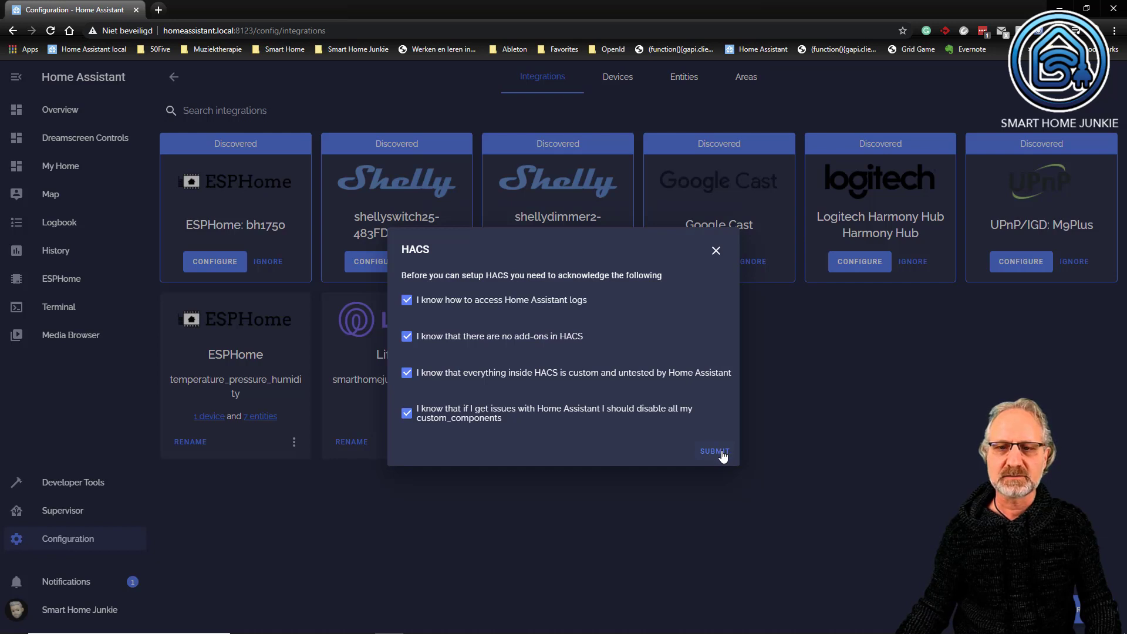
left_click(722, 453)
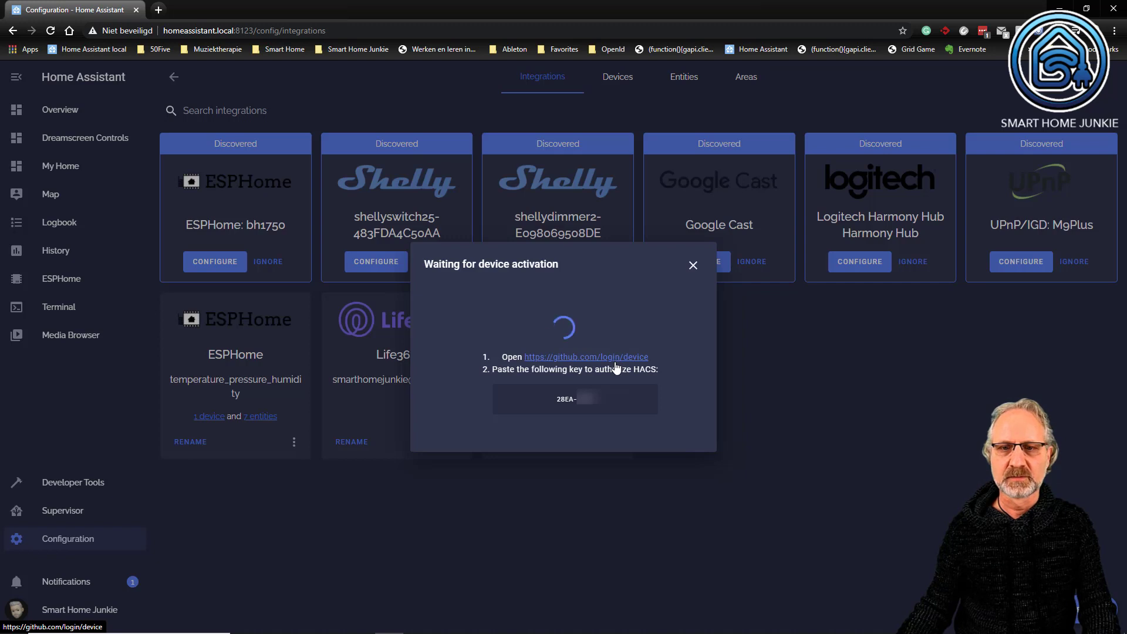
- Open the GitHub device login link and sign in to GitHub
left_click(619, 361)
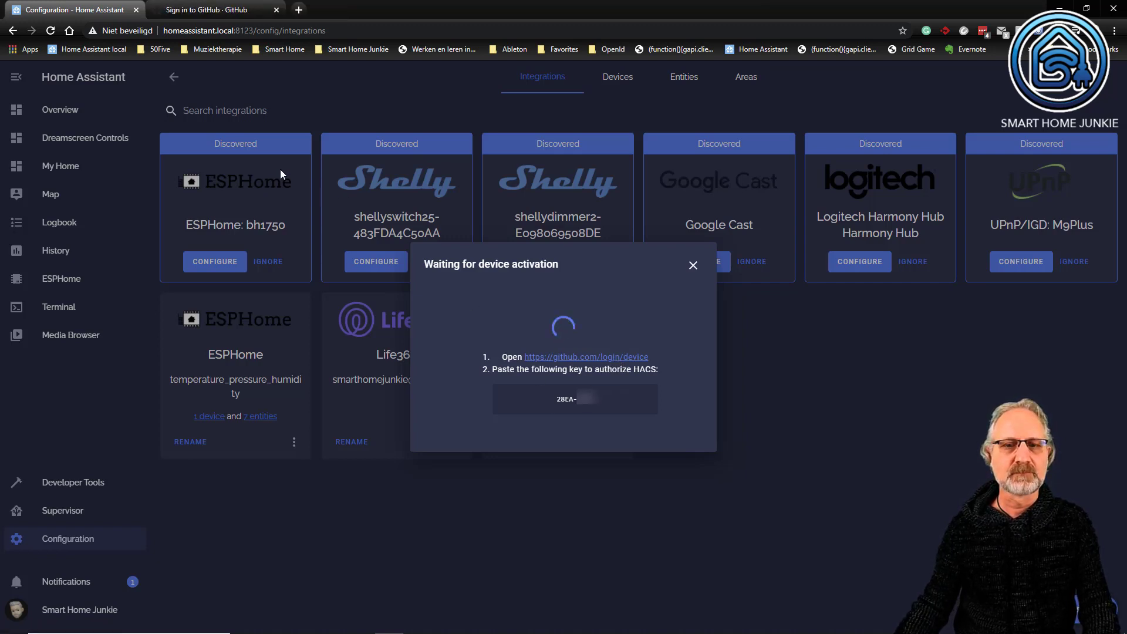
left_click(205, 10)
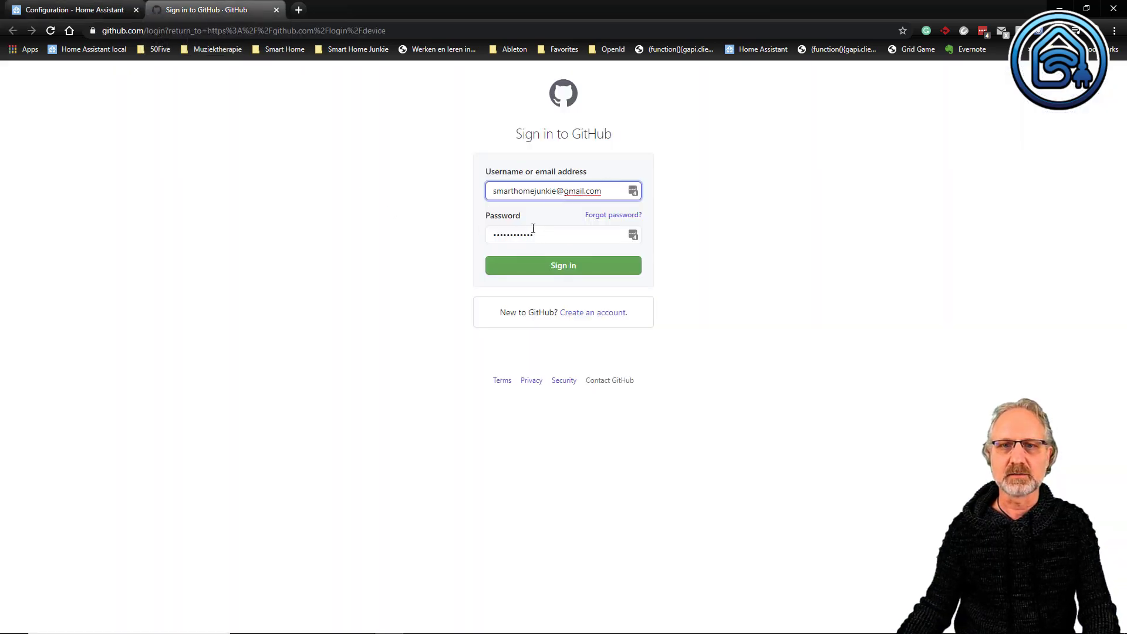
left_click(578, 271)
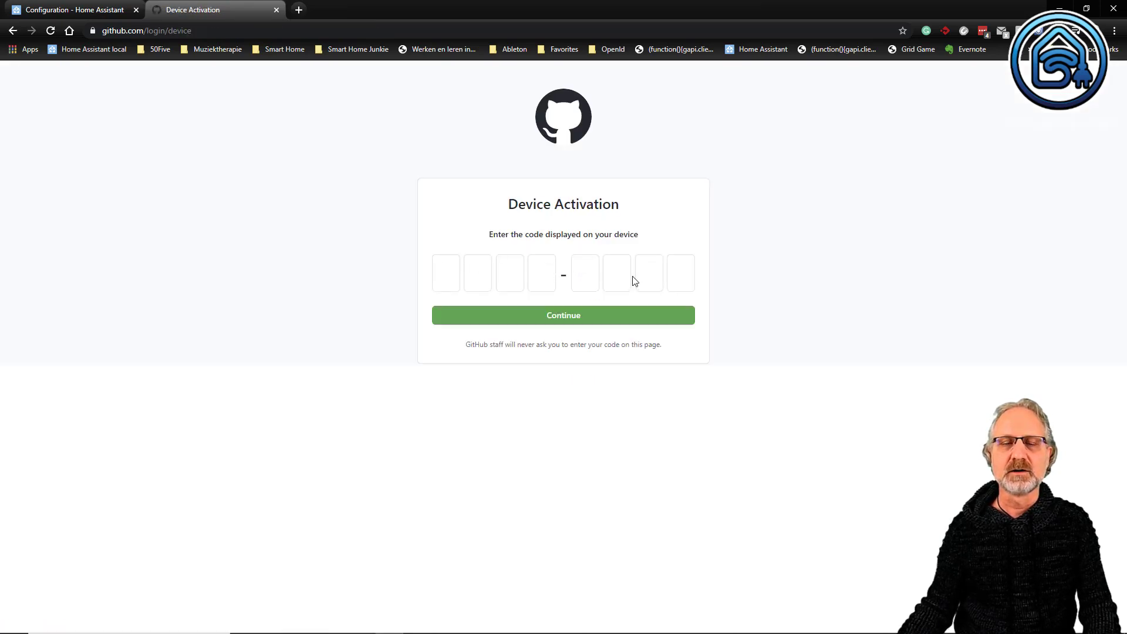
- Enter the HACS device activation code shown in Home Assistant on GitHub's Device Activation page and continue
left_click(86, 10)
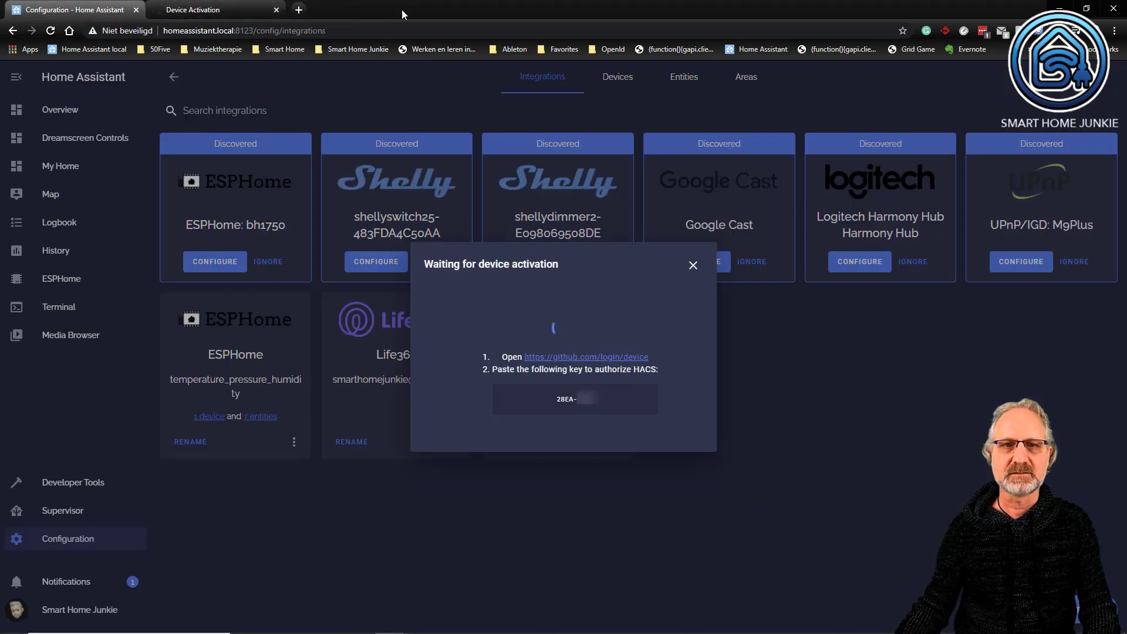
left_click(246, 14)
left_click(448, 281)
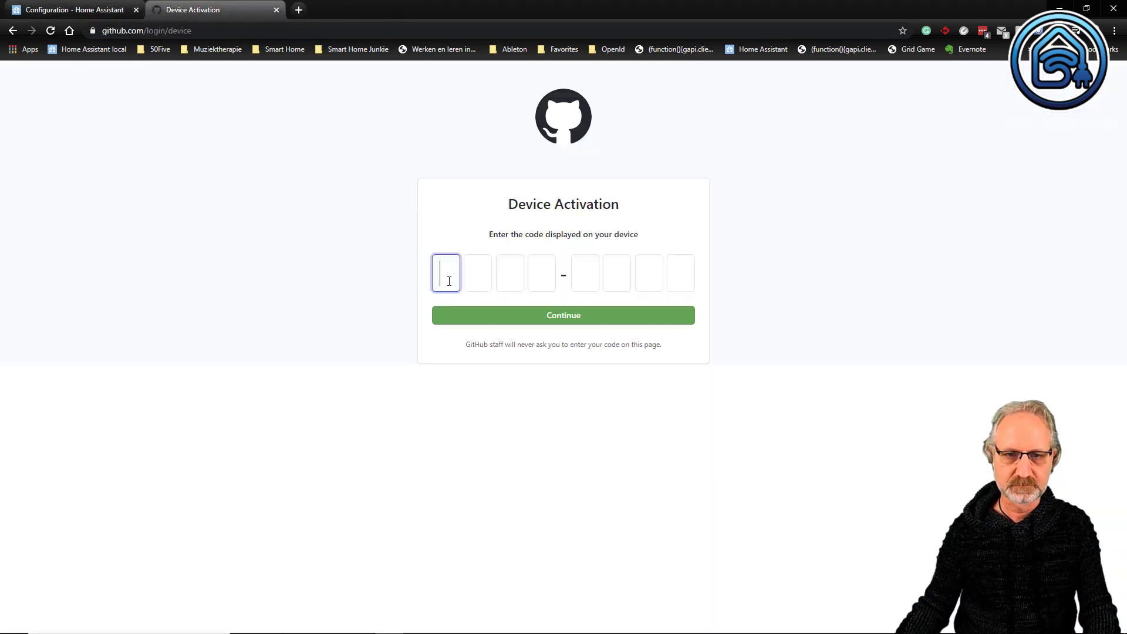
type("28")
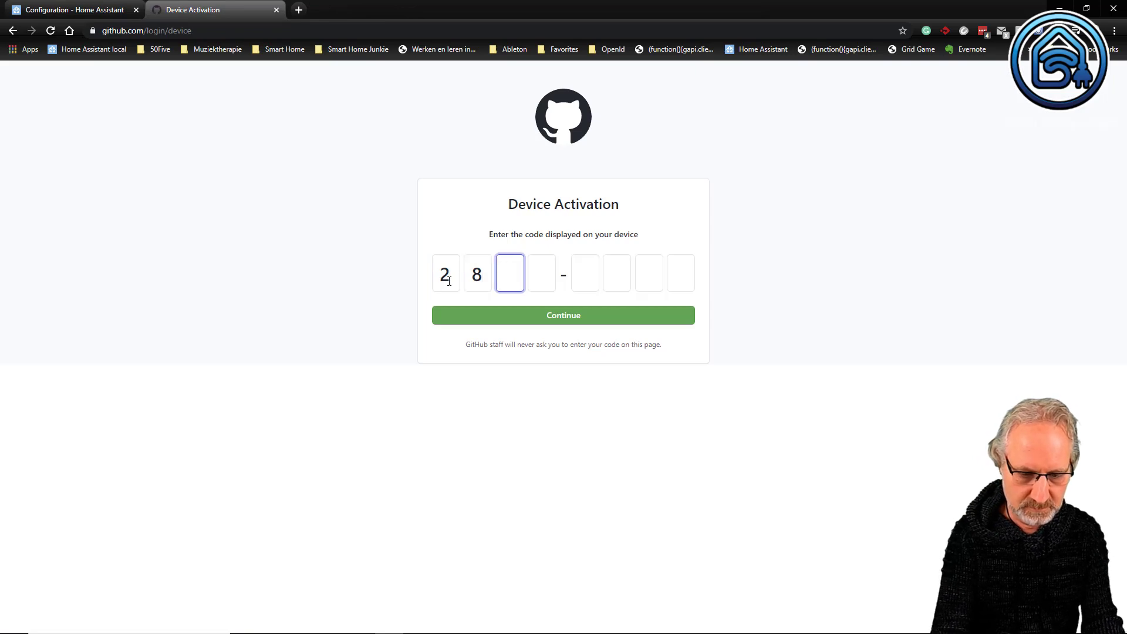
type("EA")
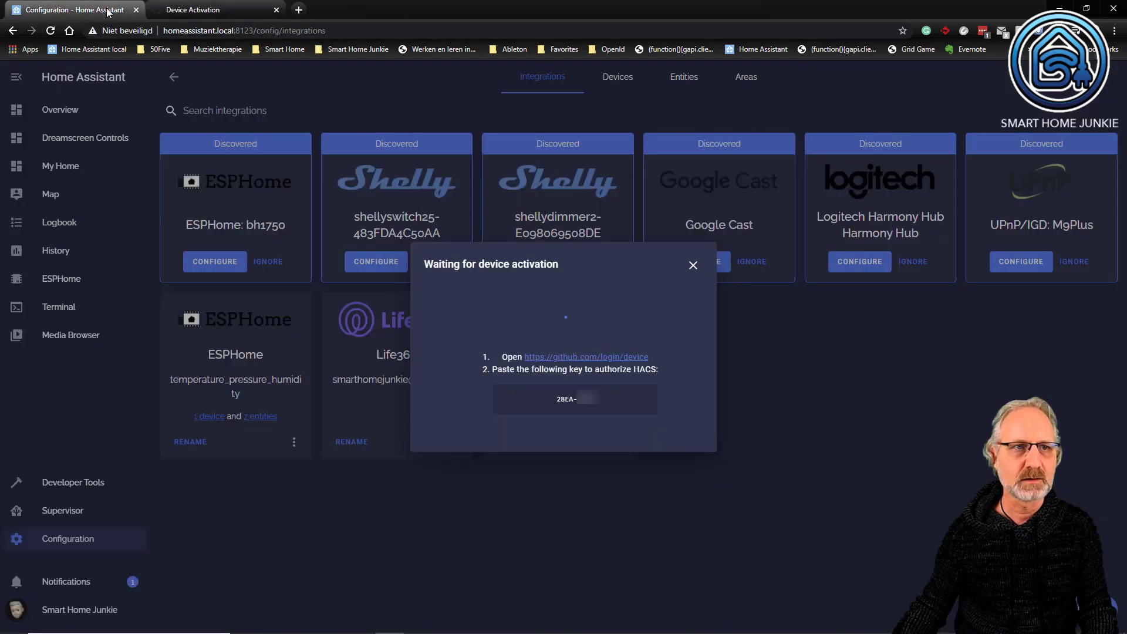
left_click(70, 9)
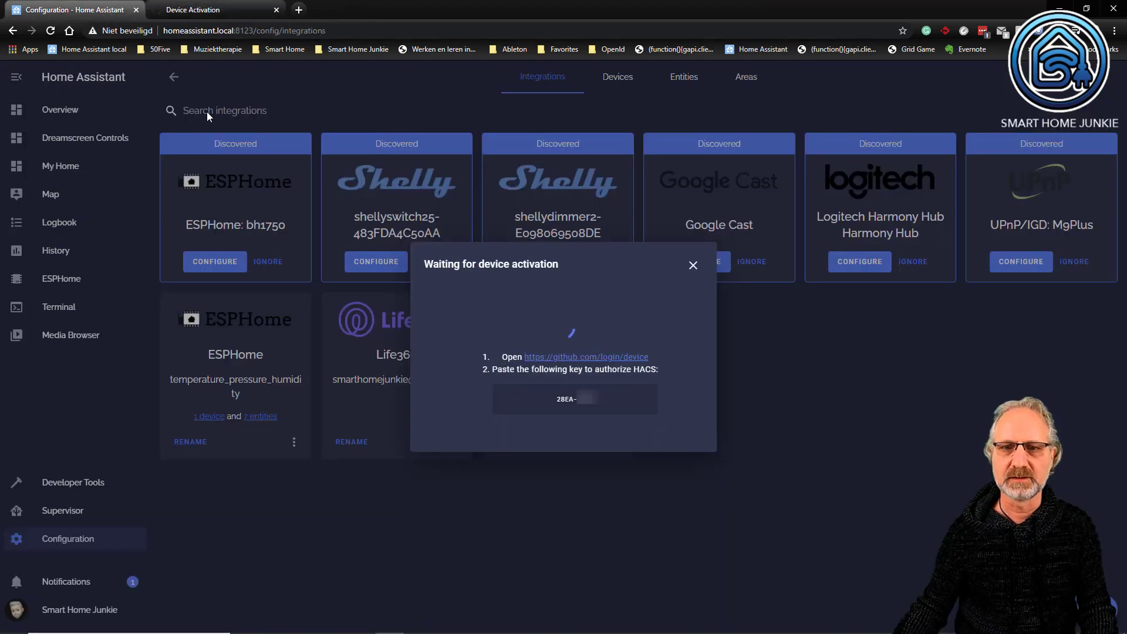
left_click(249, 7)
type("E8")
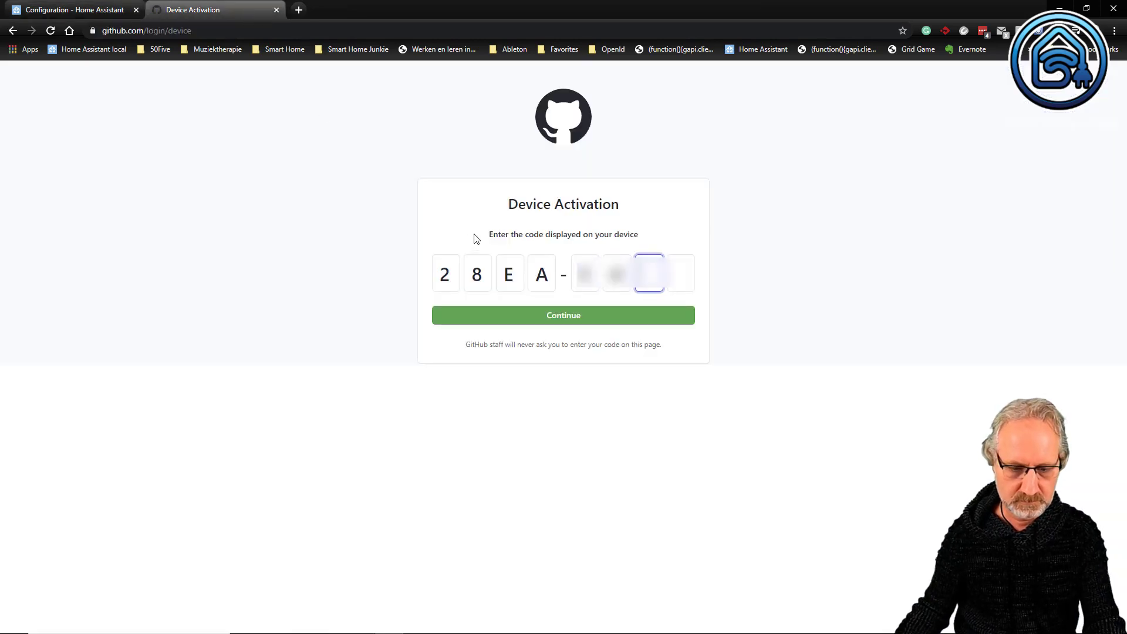
type("B3")
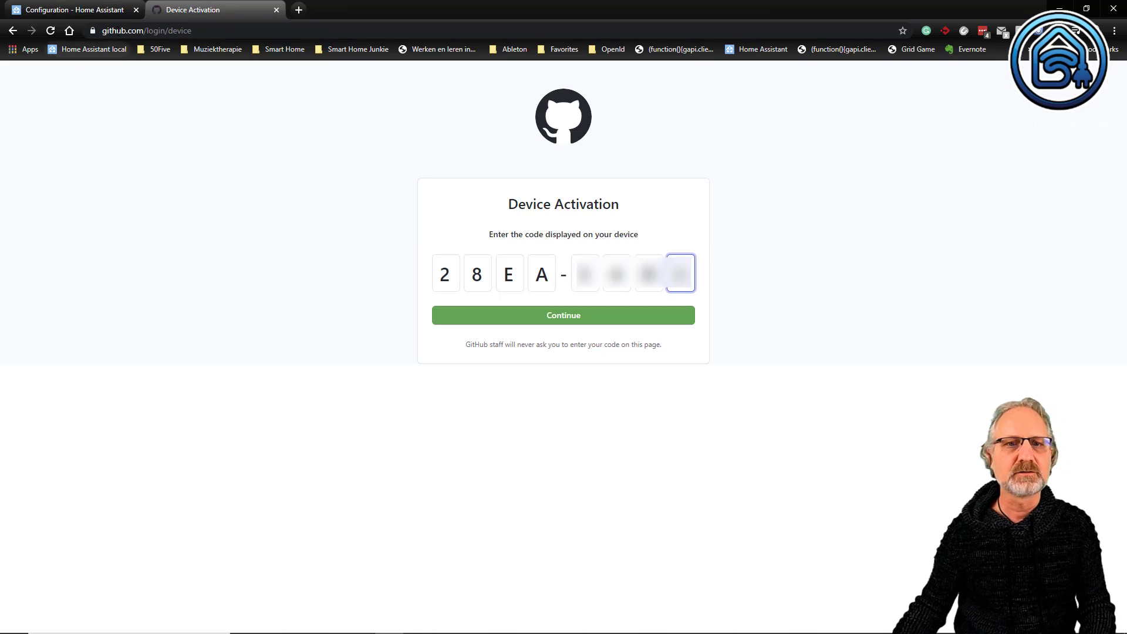
left_click(587, 320)
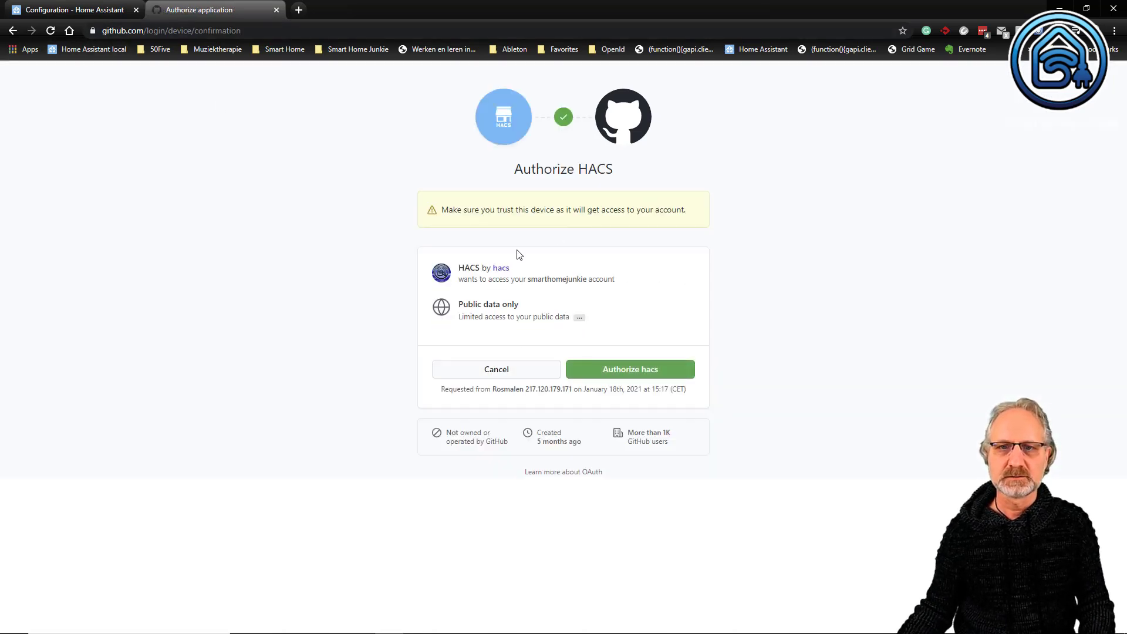
- Authorize HACS on GitHub and return to the Home Assistant tab
left_click(638, 371)
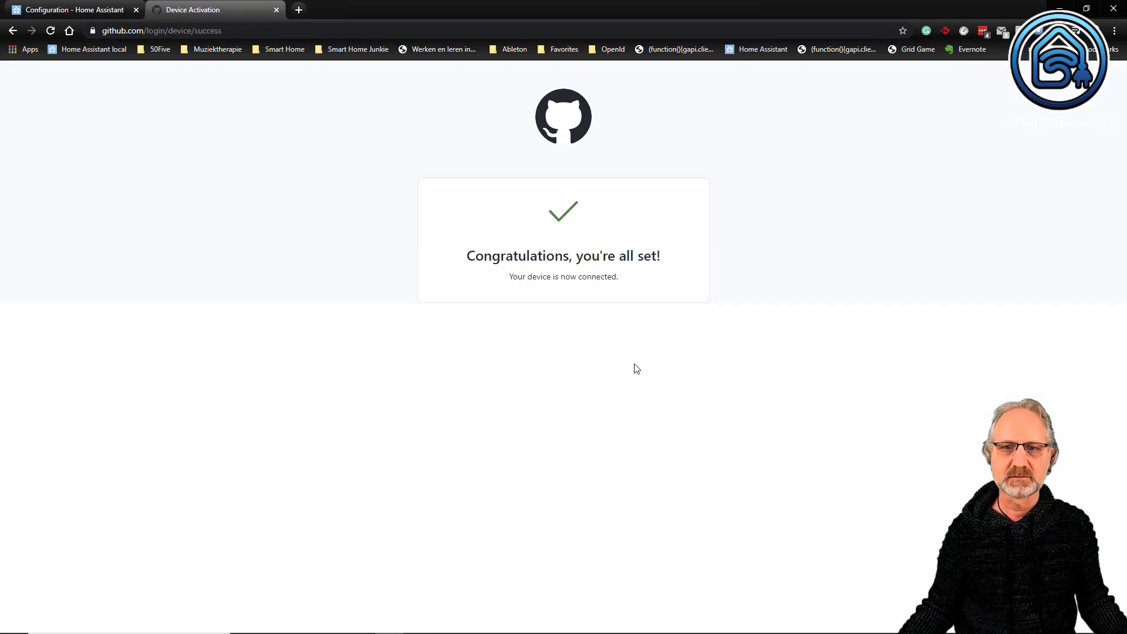
left_click(94, 16)
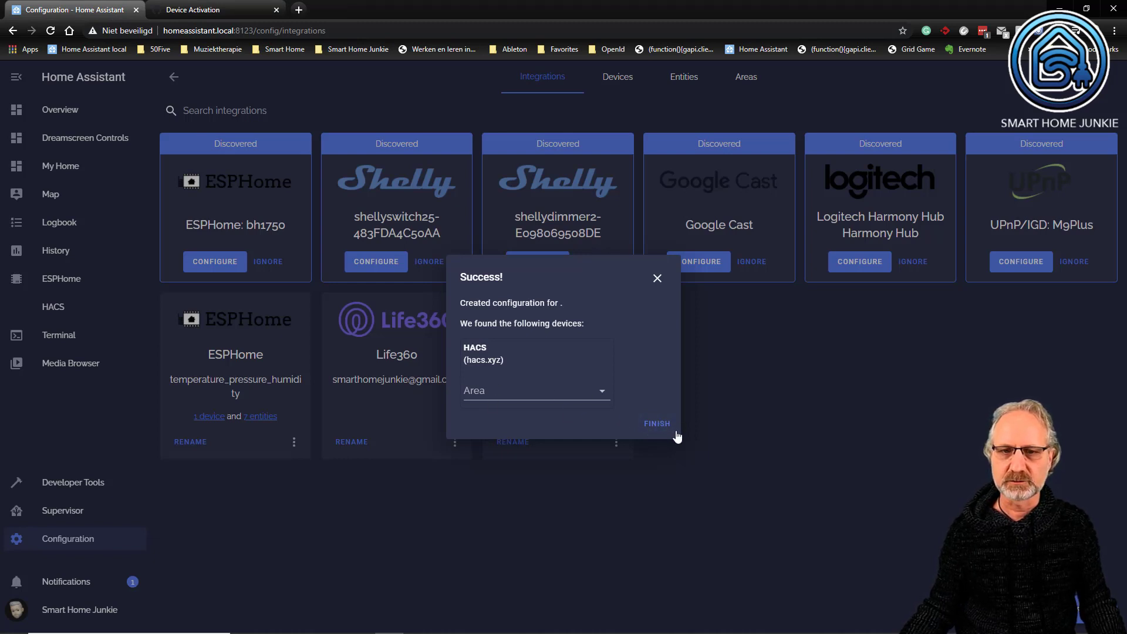
- Finish adding the HACS integration, then enable AppDaemon and NetDaemon apps discovery and debug in its options and save
left_click(657, 424)
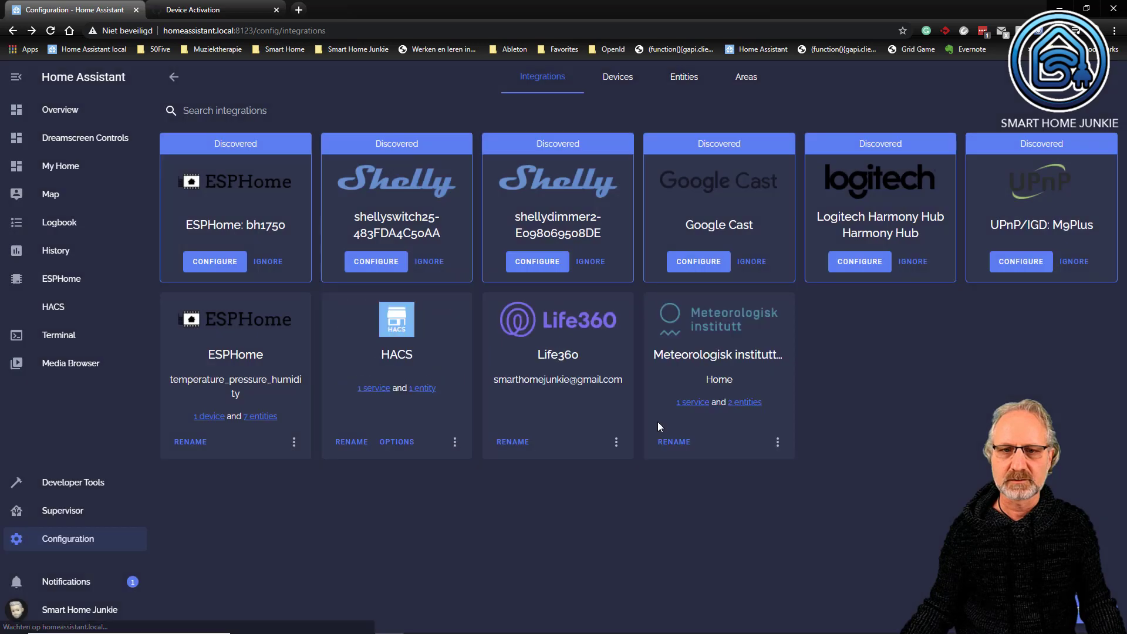
left_click(398, 442)
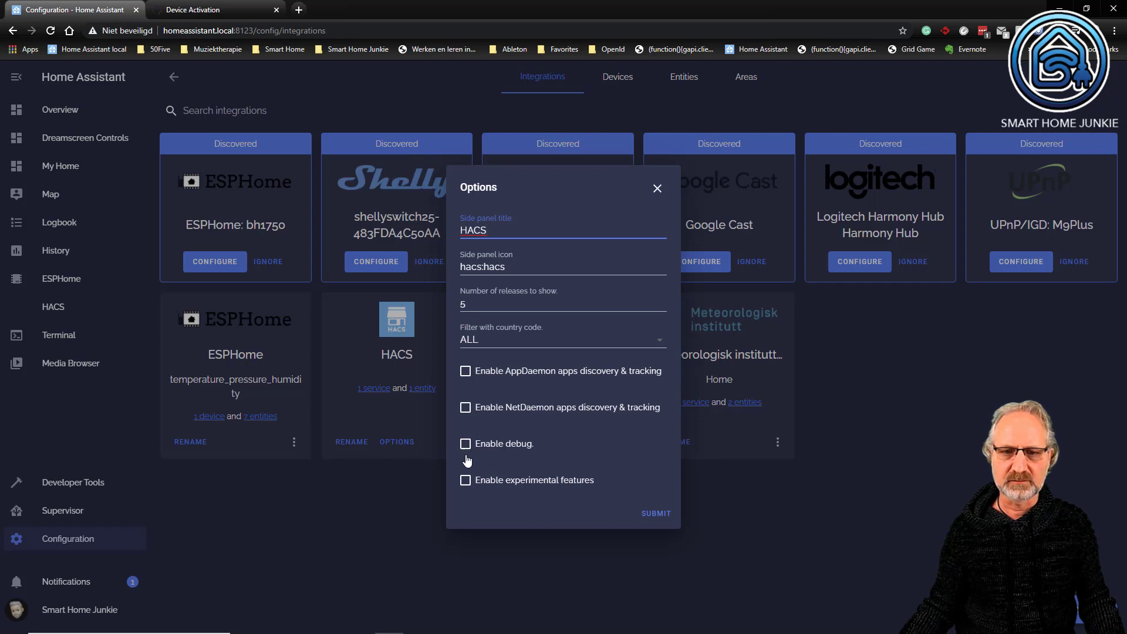
left_click(463, 439)
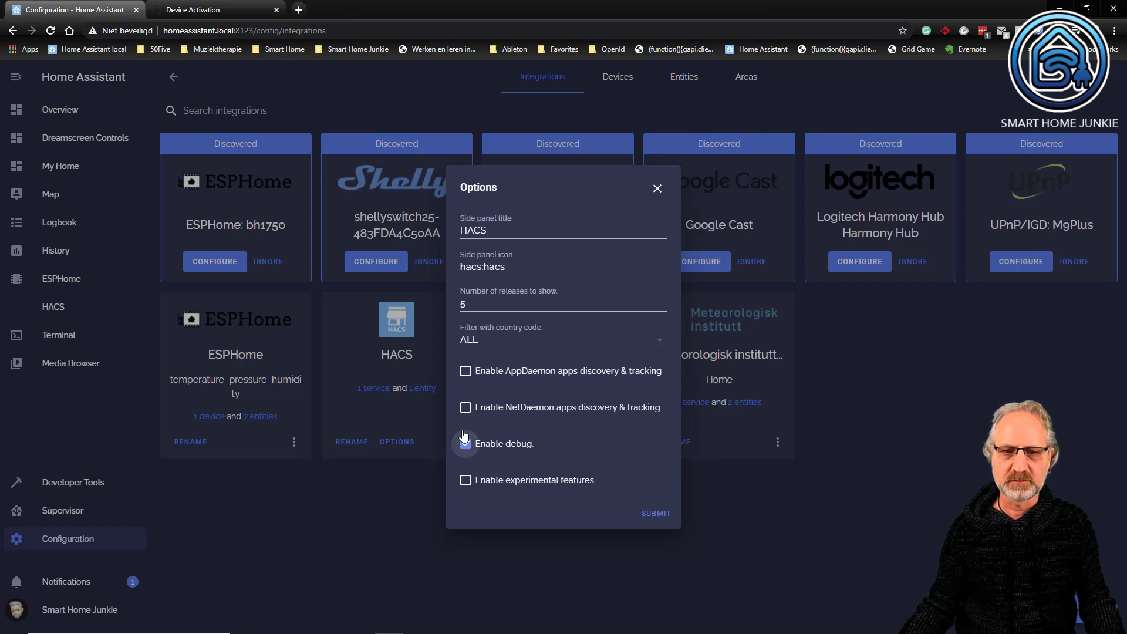
left_click(466, 411)
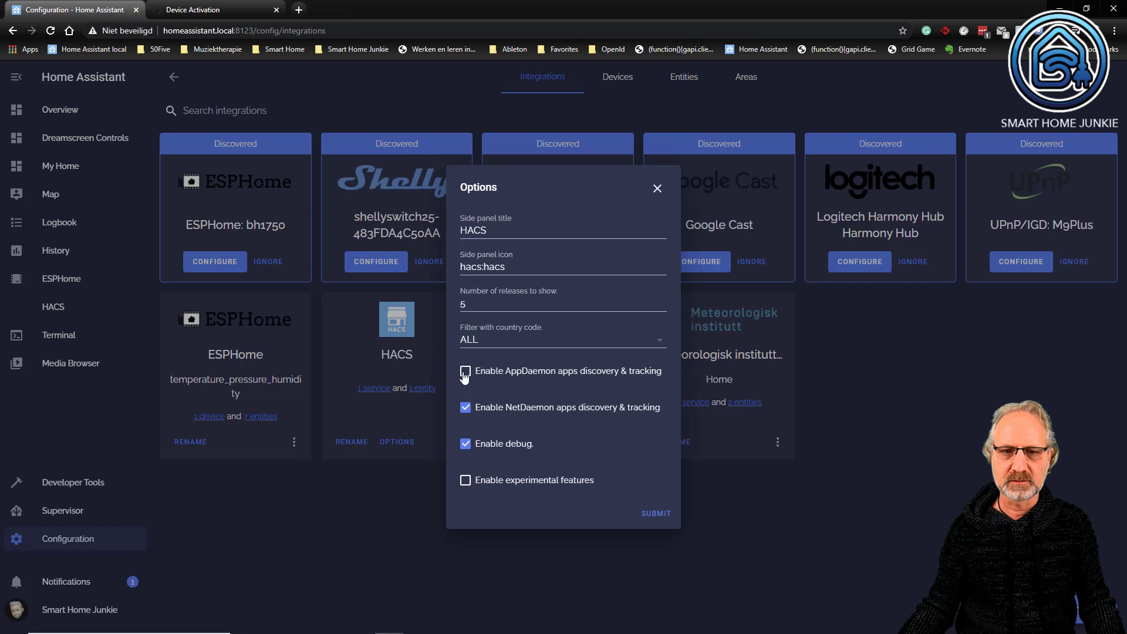
left_click(465, 373)
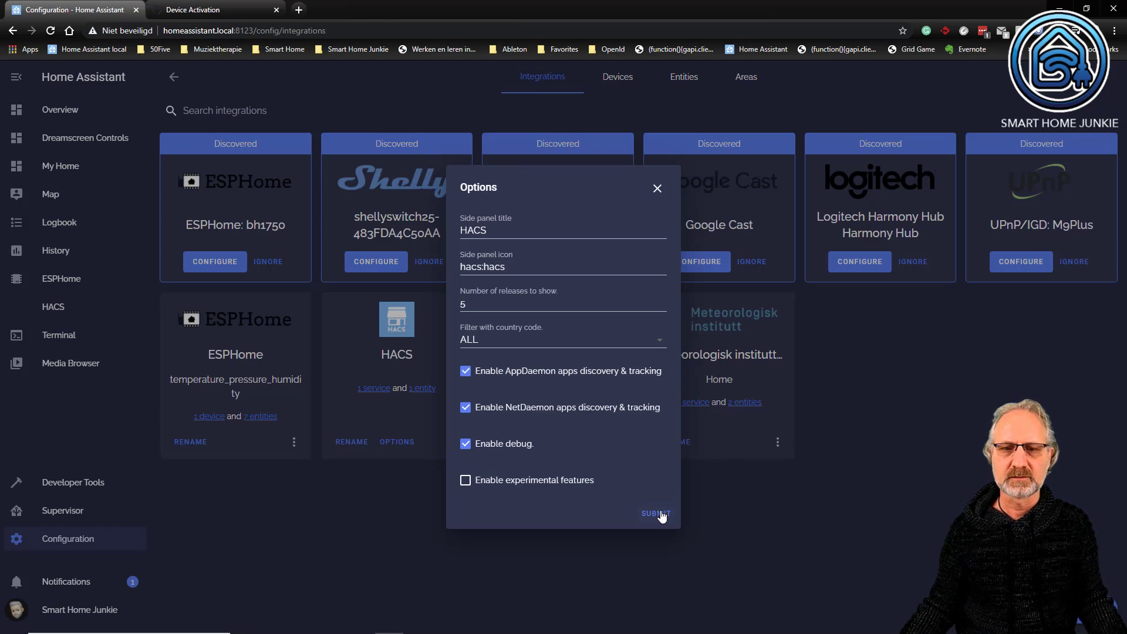
left_click(656, 513)
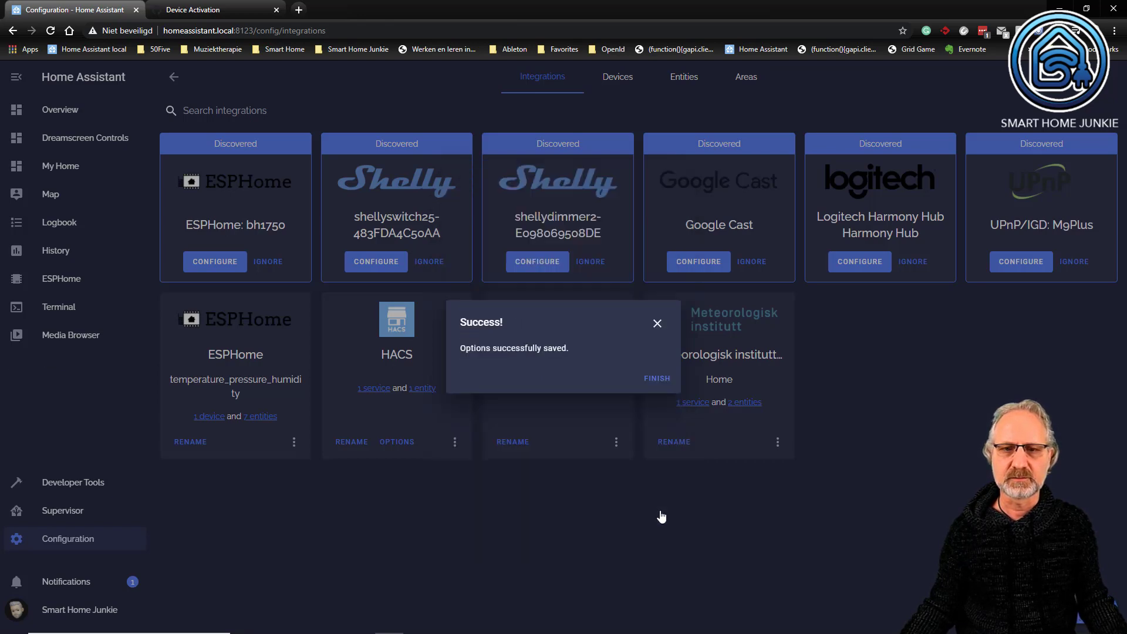
left_click(657, 379)
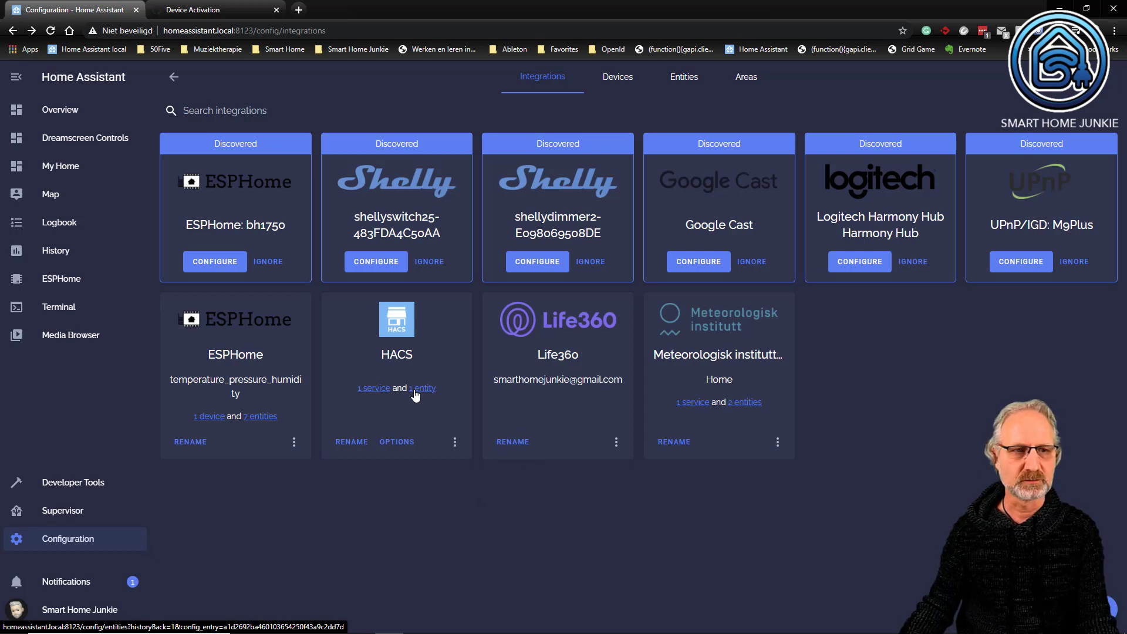
- Validate the configuration and restart Home Assistant from the server controls
left_click(72, 537)
scroll(707, 440, "down", 5)
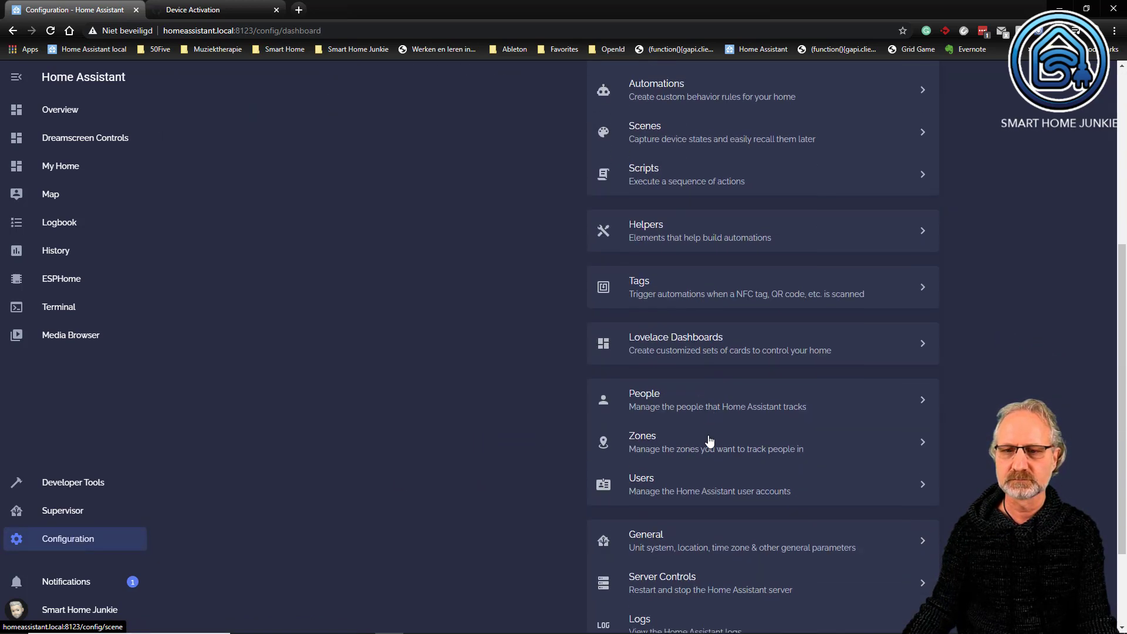
scroll(709, 440, "down", 1)
scroll(709, 438, "down", 3)
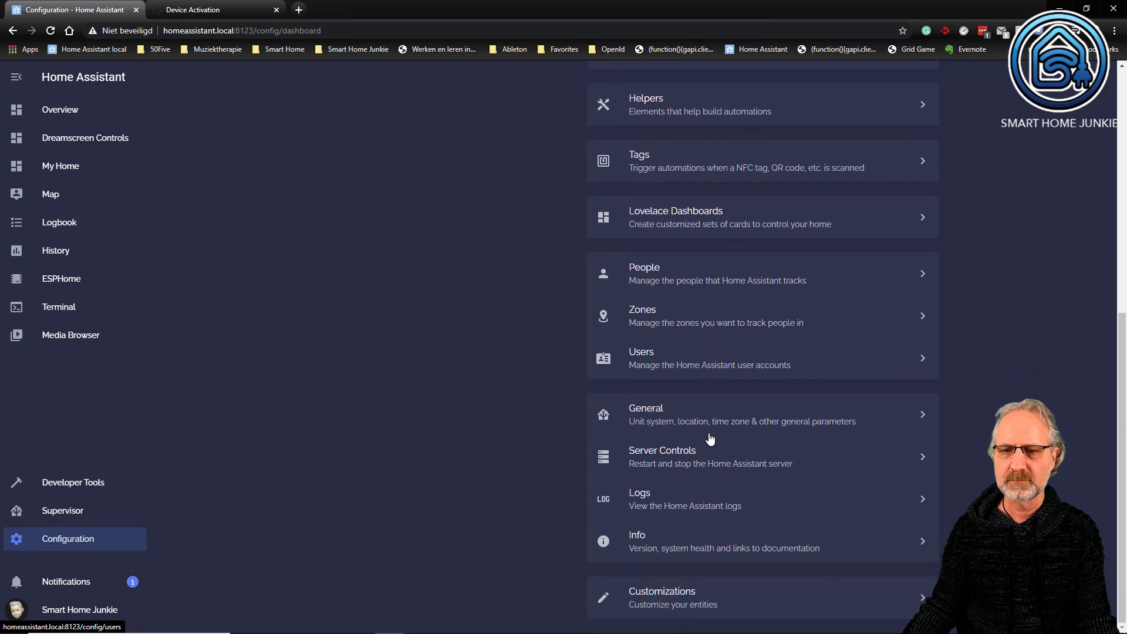
left_click(661, 452)
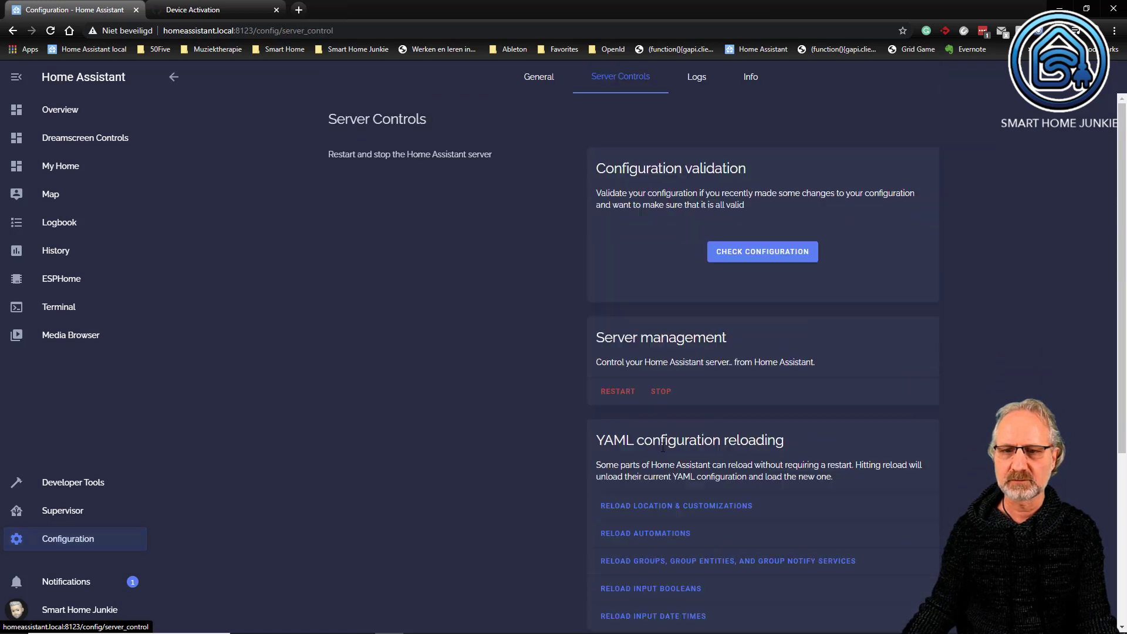
left_click(766, 255)
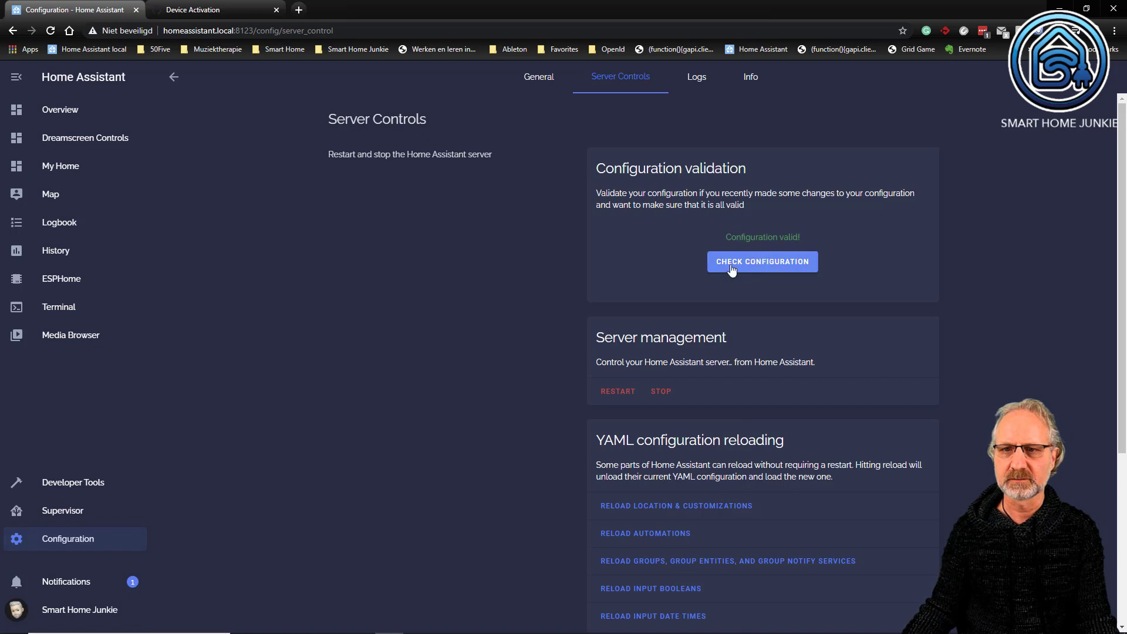
left_click(617, 391)
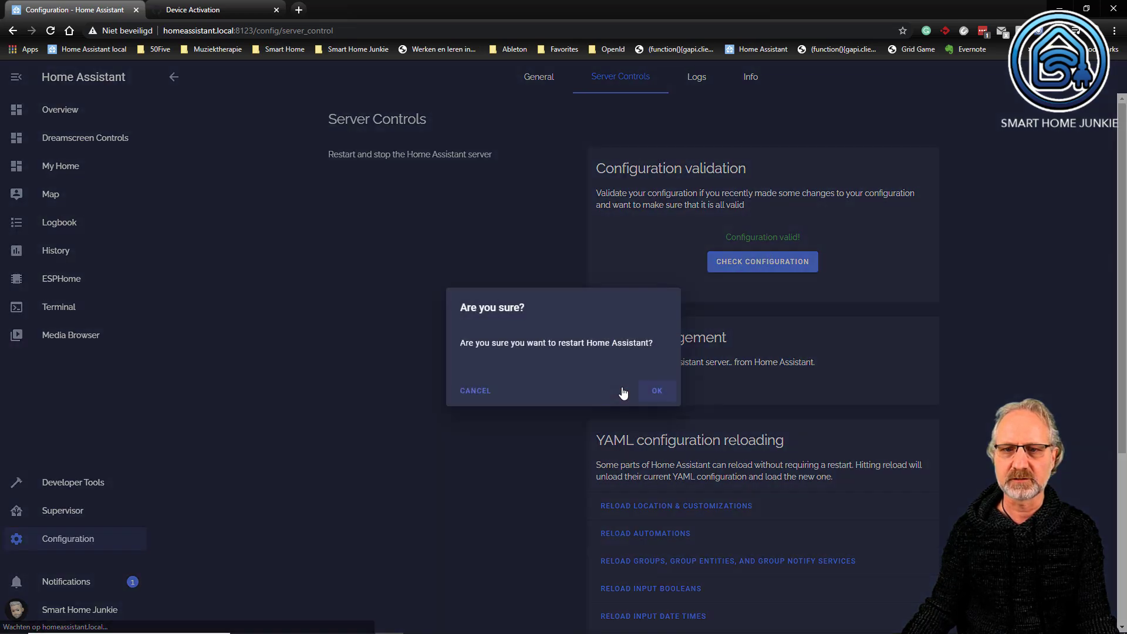
left_click(655, 393)
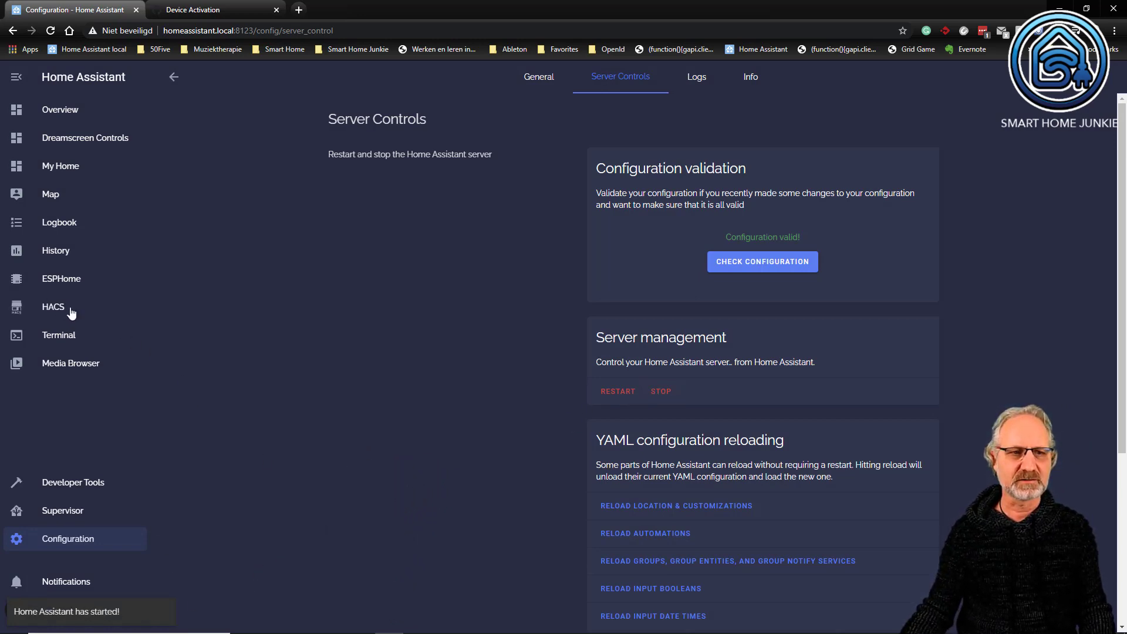
- Open HACS and browse its Integrations, Frontend and Automation repository sections
left_click(52, 310)
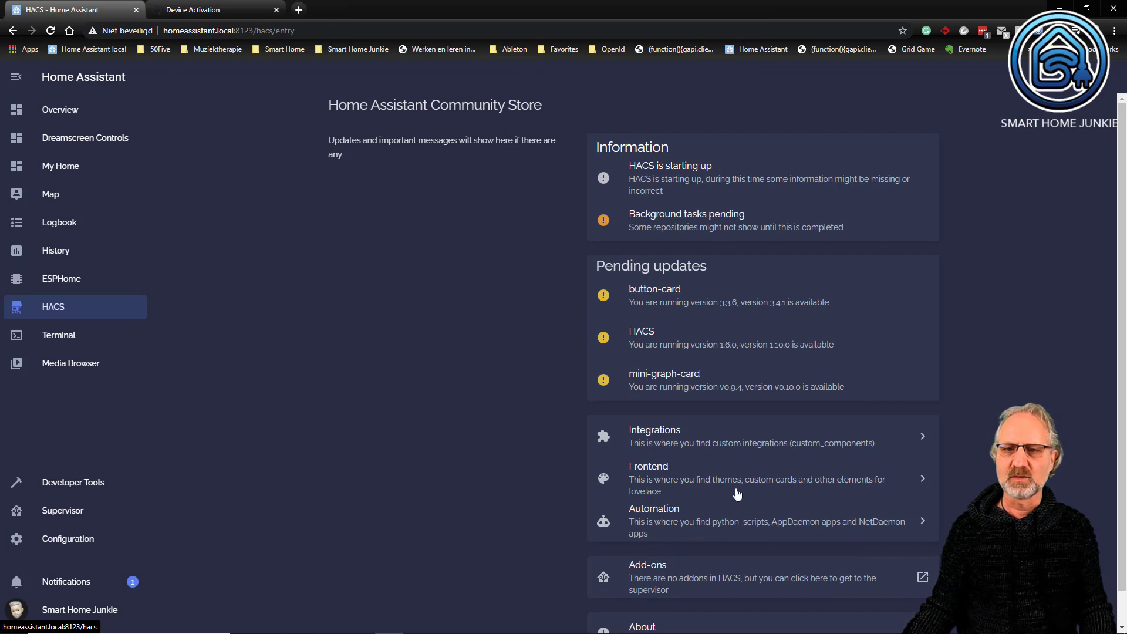
scroll(728, 471, "down", 1)
scroll(728, 471, "up", 1)
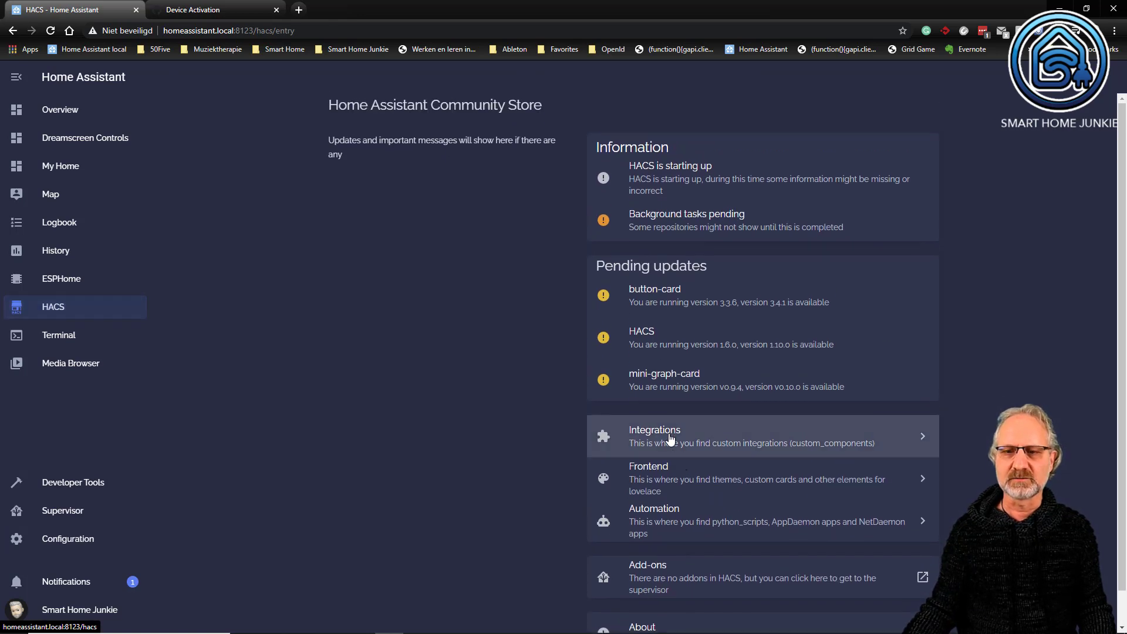
left_click(666, 439)
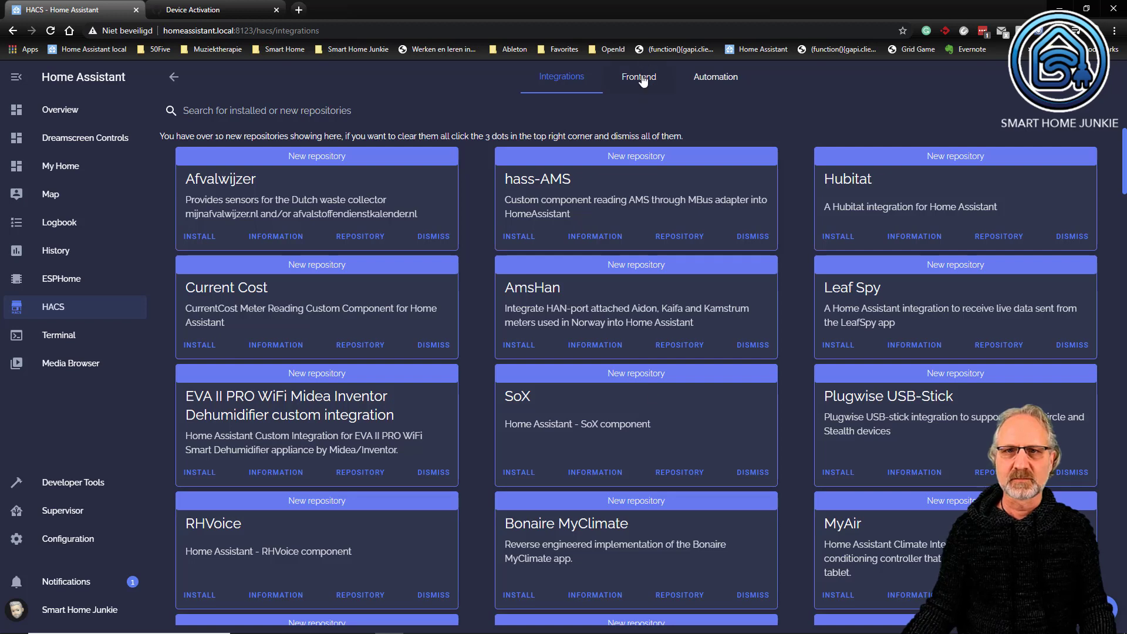
left_click(648, 83)
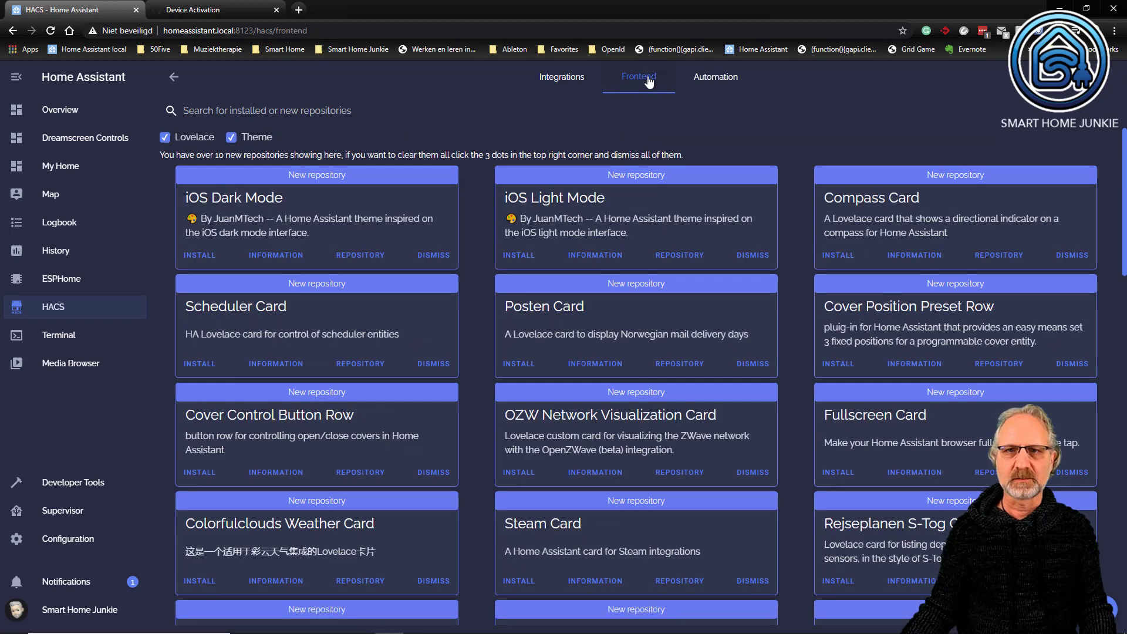
left_click(714, 86)
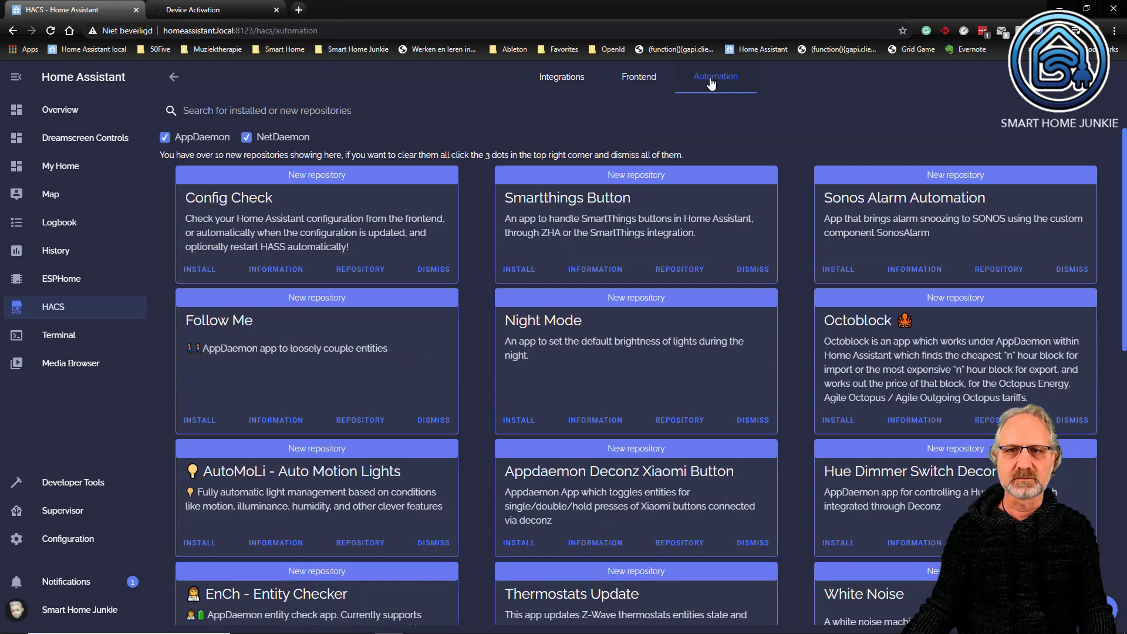
left_click(643, 79)
left_click(552, 81)
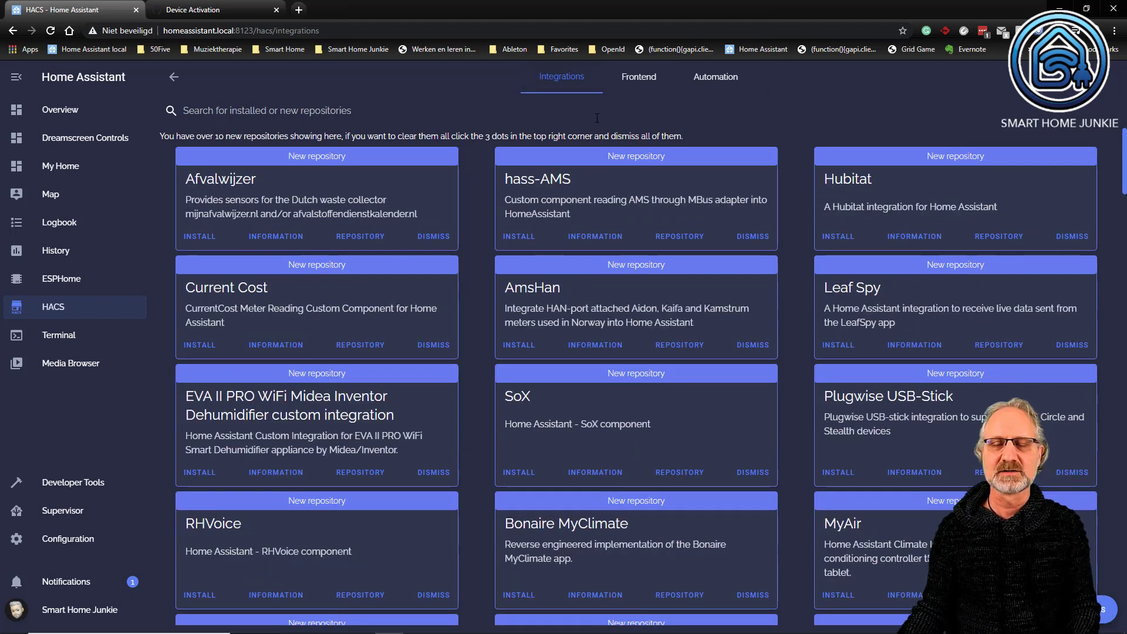